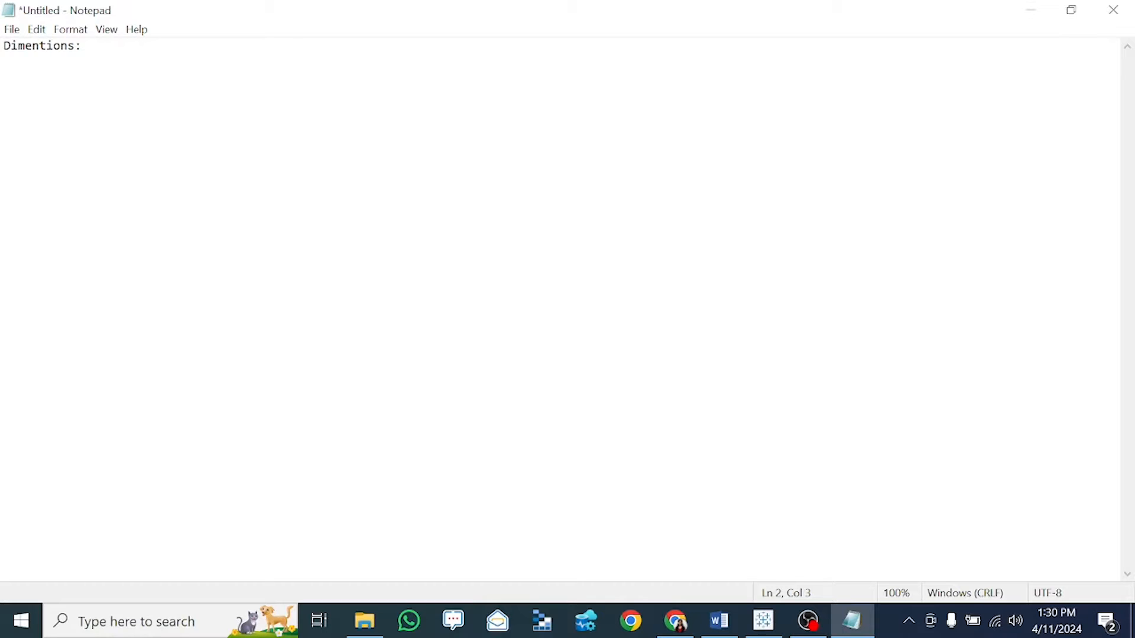
- Under the "Dimentions:" heading, write the line "Dimentions are attributes or Categorigal Varibles"
type("Dimentions are att")
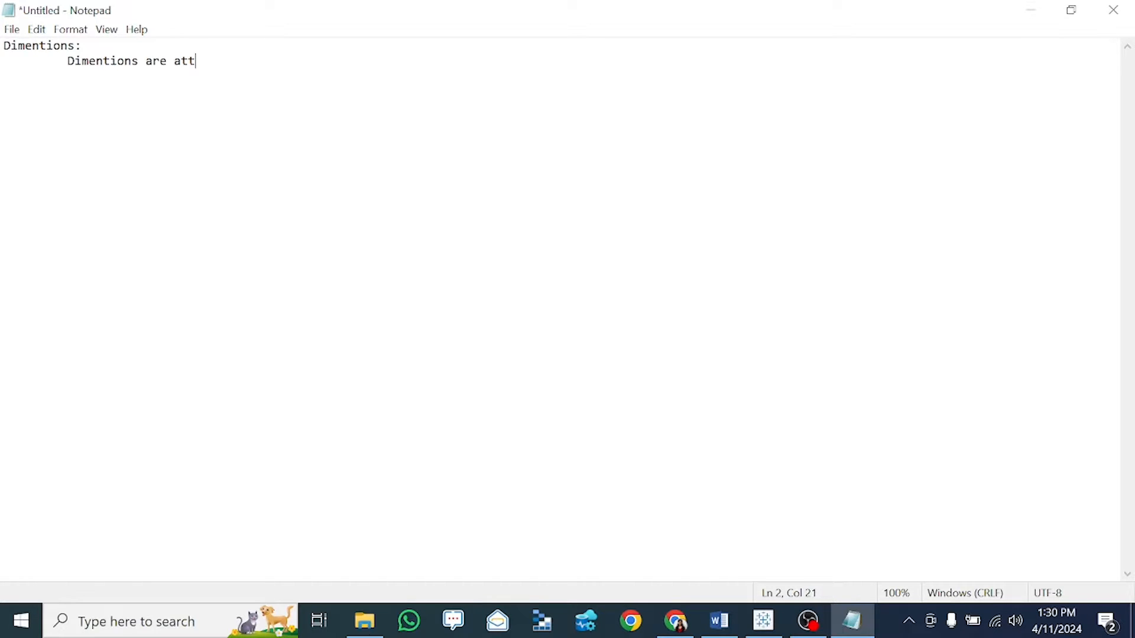
type("ributes or Categr")
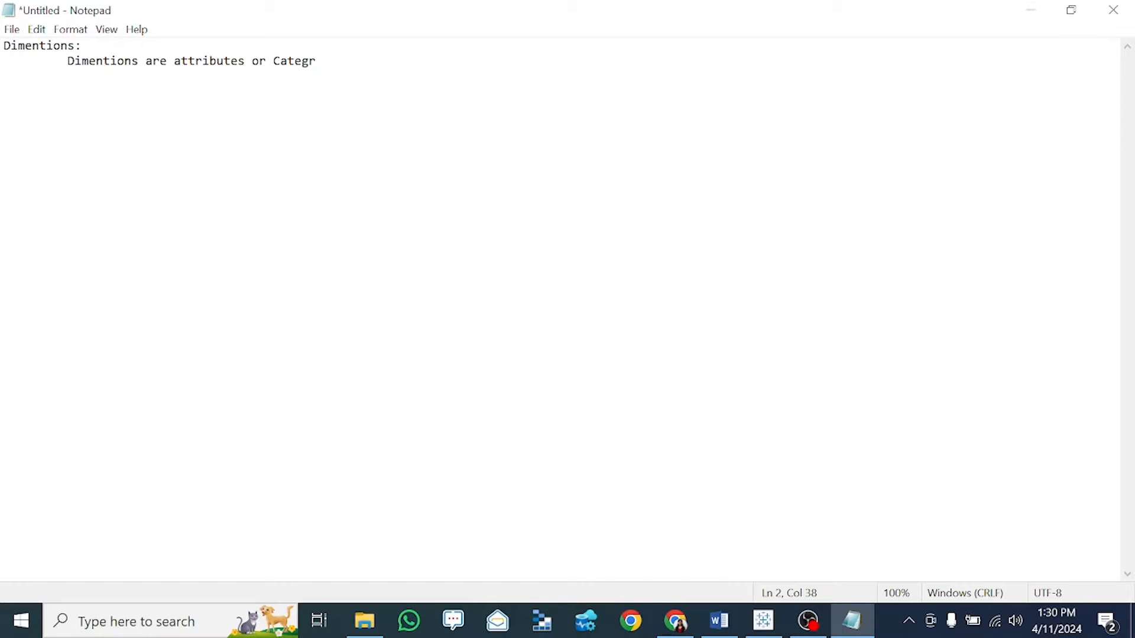
key("BackSpace")
type("origal Vari")
type("bles")
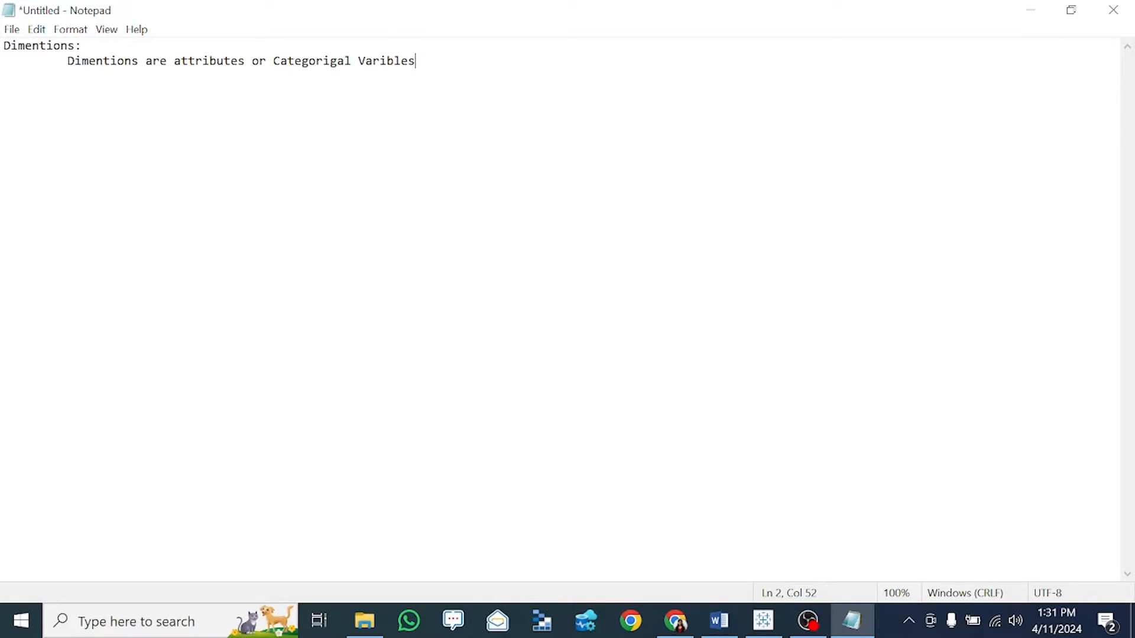
type(" that prov")
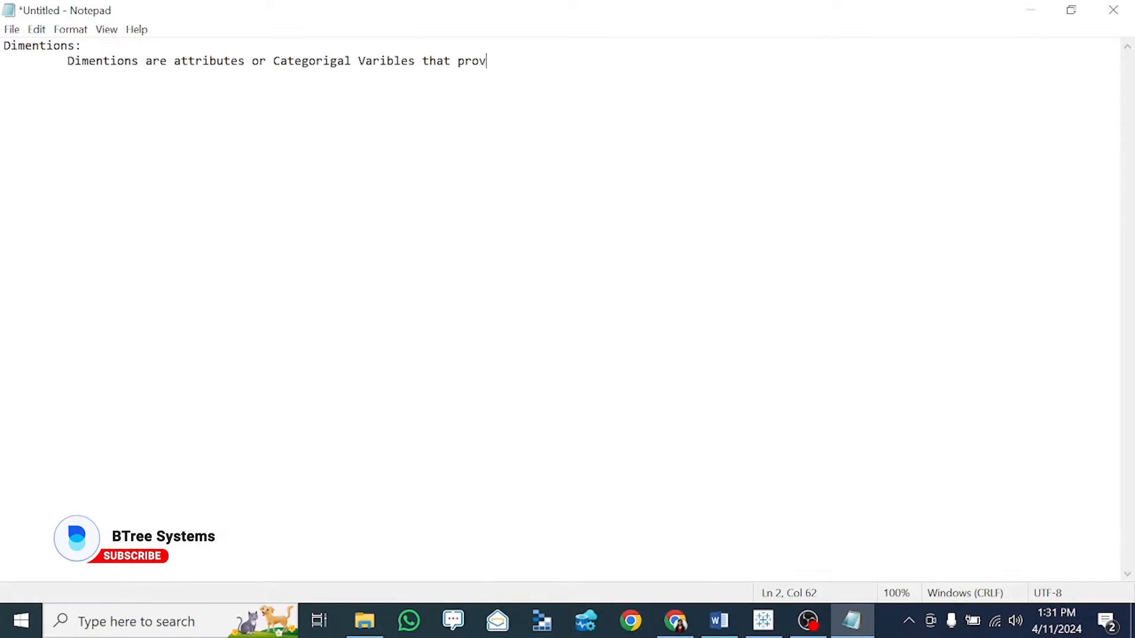
type("ide")
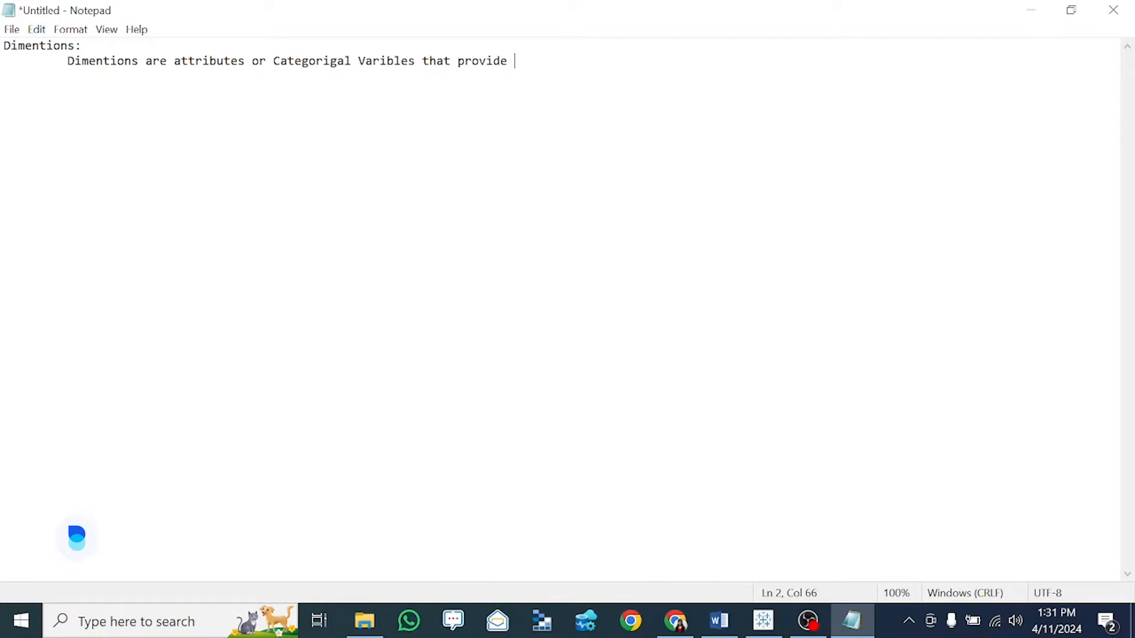
key("BackSpace")
key("BackSpace")
key("BackSpace")
key("BackSpace")
key("BackSpace")
key("BackSpace")
key("BackSpace")
key("BackSpace")
key("BackSpace")
key("BackSpace")
key("BackSpace")
key("BackSpace")
key("BackSpace")
key("BackSpace")
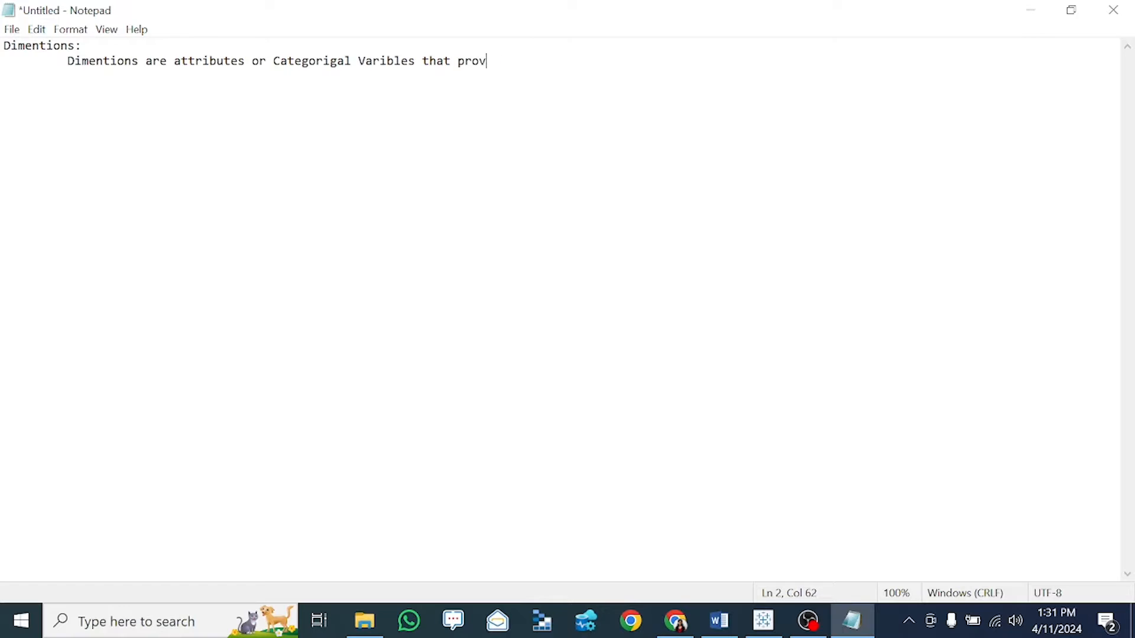
- Add a second indented line under "Dimentions:" reading "Qualitative variable"
key("Return")
key("Tab")
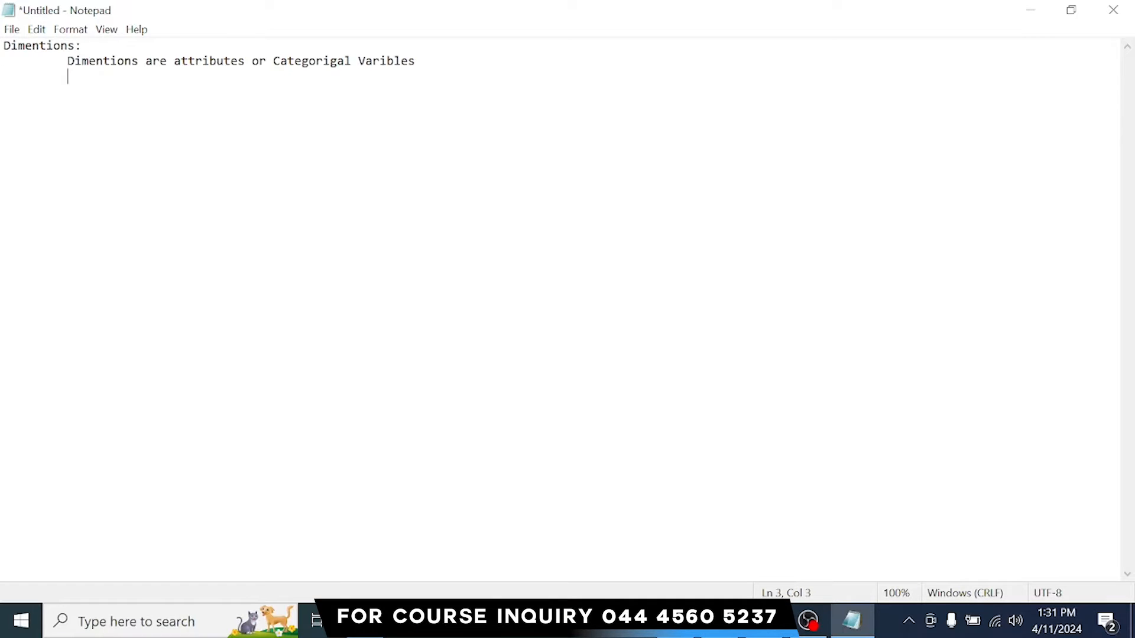
type("Qualitative varia")
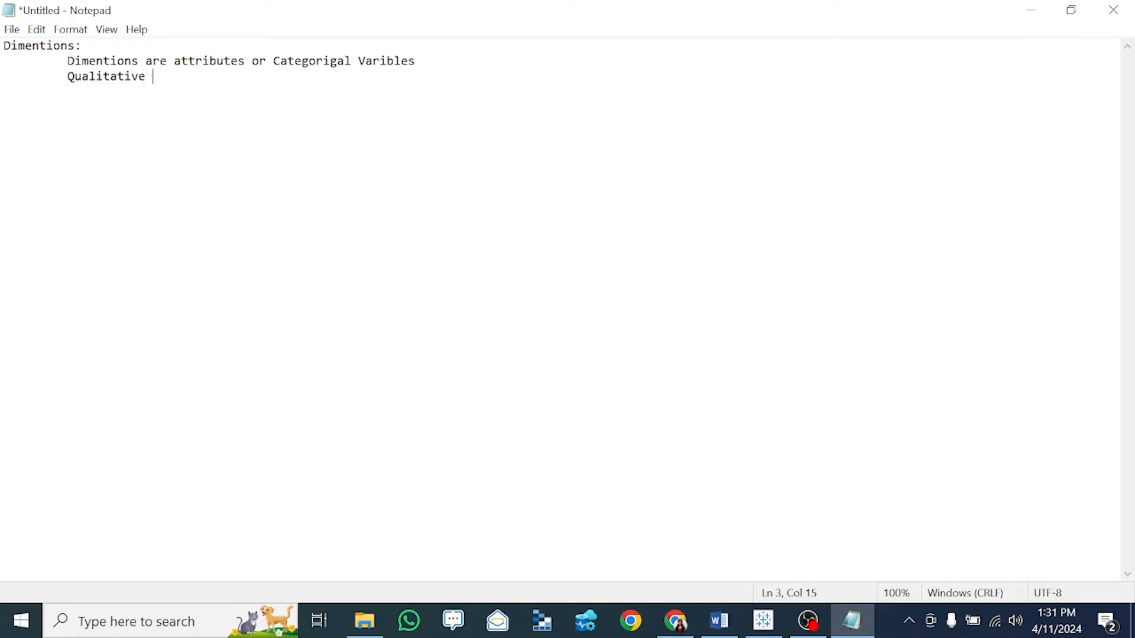
type("ble")
- Add an unindented heading "Measures:" below the dimension notes
key("Return")
type("Me")
key("BackSpace")
key("BackSpace")
type("Meas")
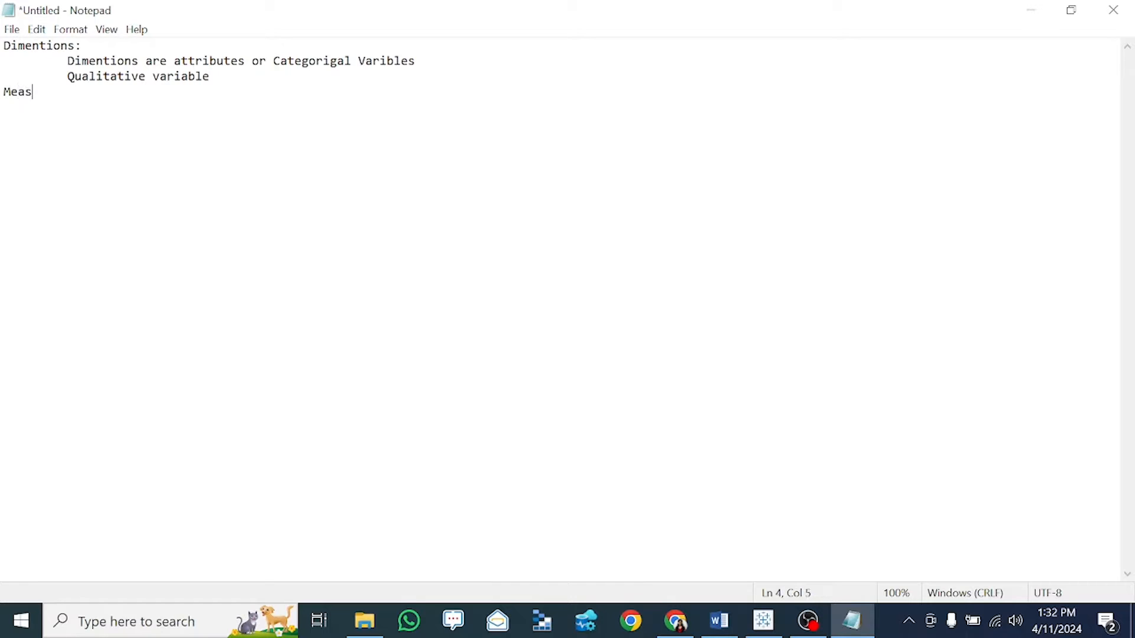
type("ures:")
- Write the indented line "Measures are numeric variable" under the "Measures:" heading
key("Return")
type("Measures n")
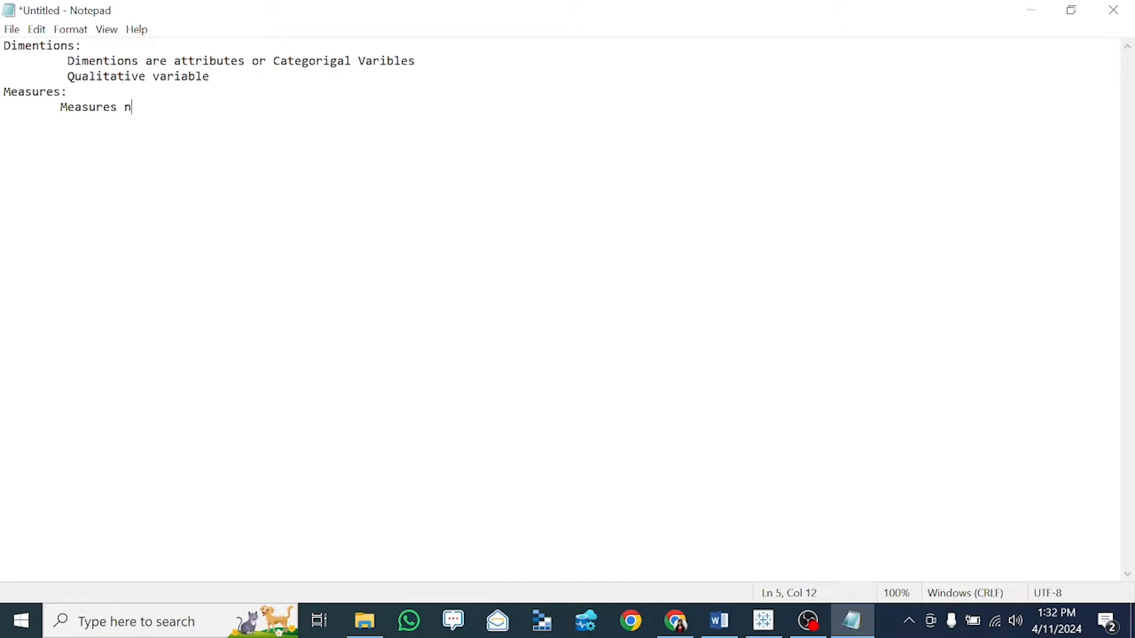
key("BackSpace")
type("are numeric variab")
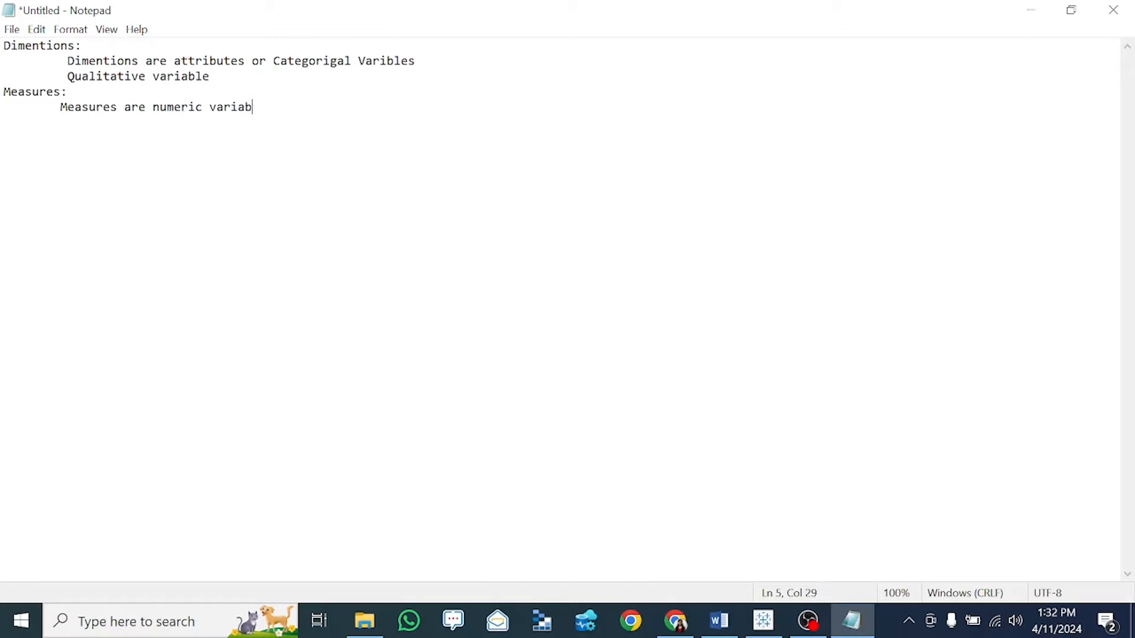
type("le \t")
- Complete the measures notes with the indented line "Quantitative variable", followed by a blank line
type("Q")
type("uanti")
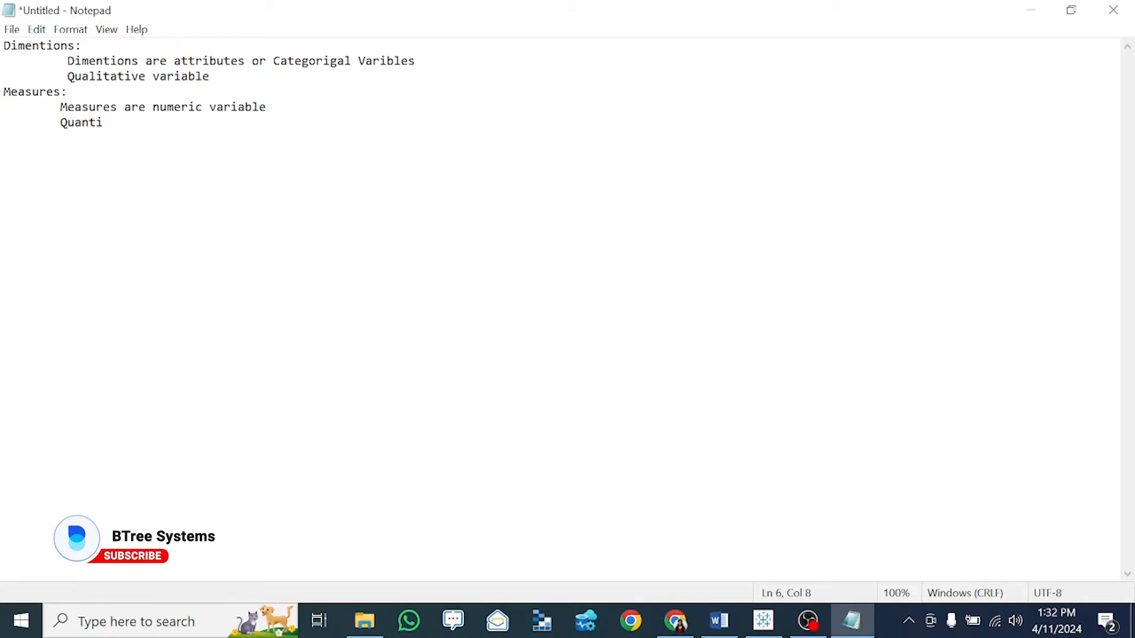
type("tative")
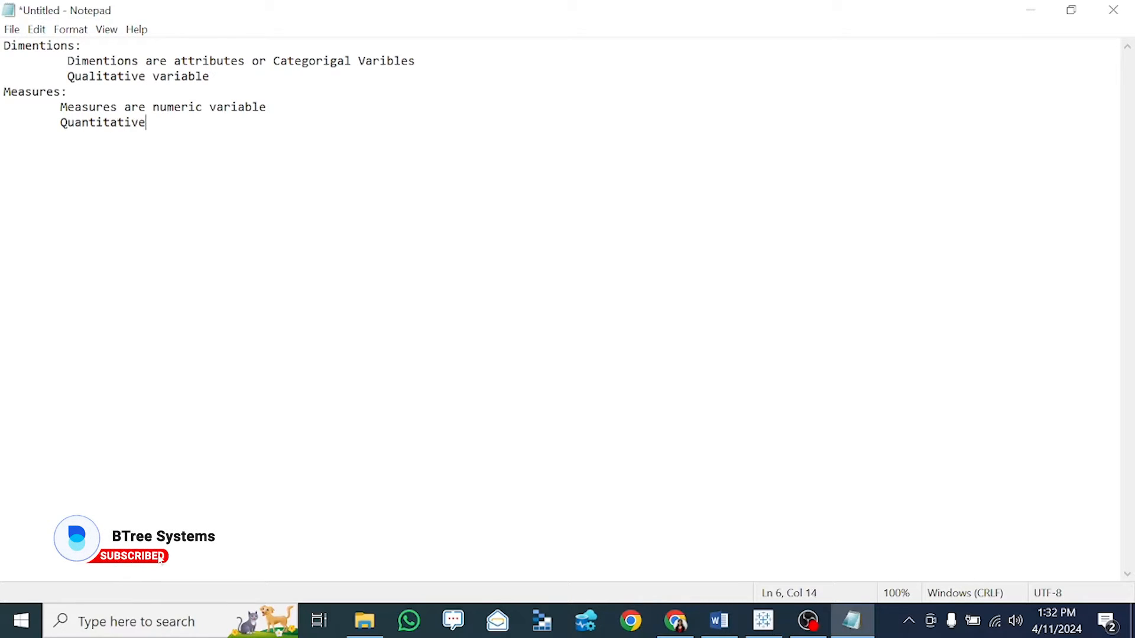
type(" variable")
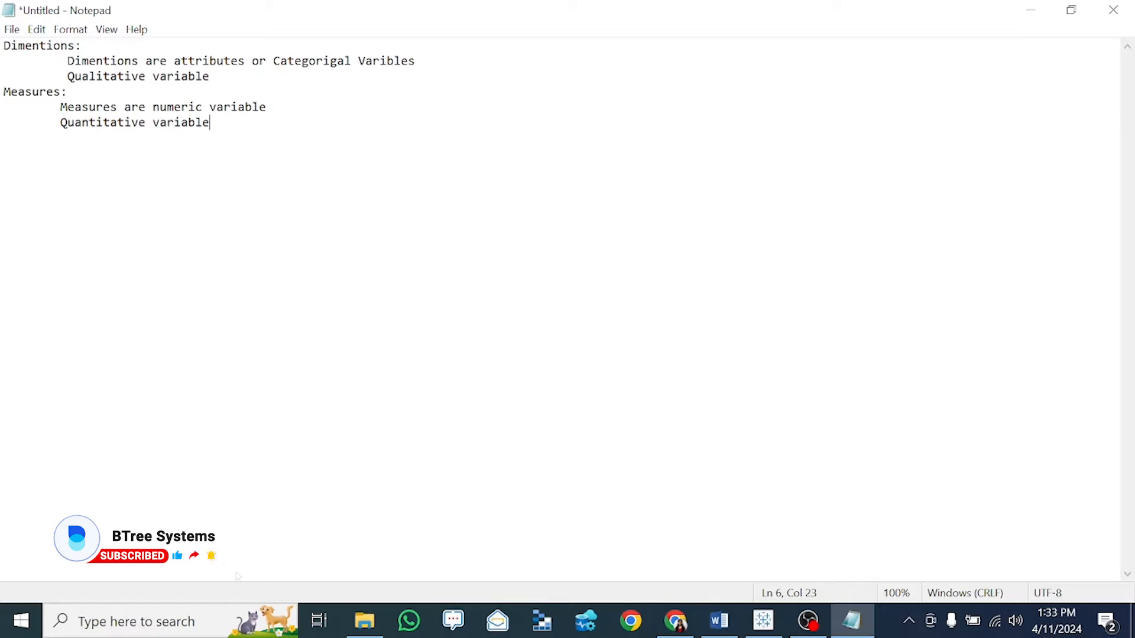
key("Return")
key("Return")
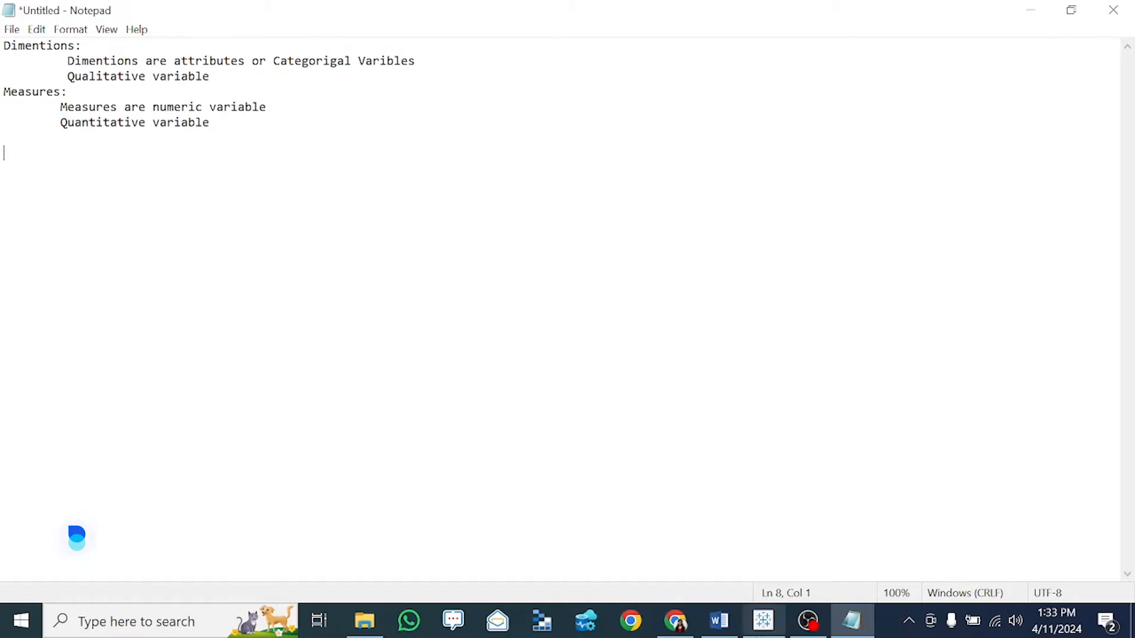
- Switch to Tableau Public, connect to the Google_data text file in Downloads, and add a new worksheet
left_click(763, 620)
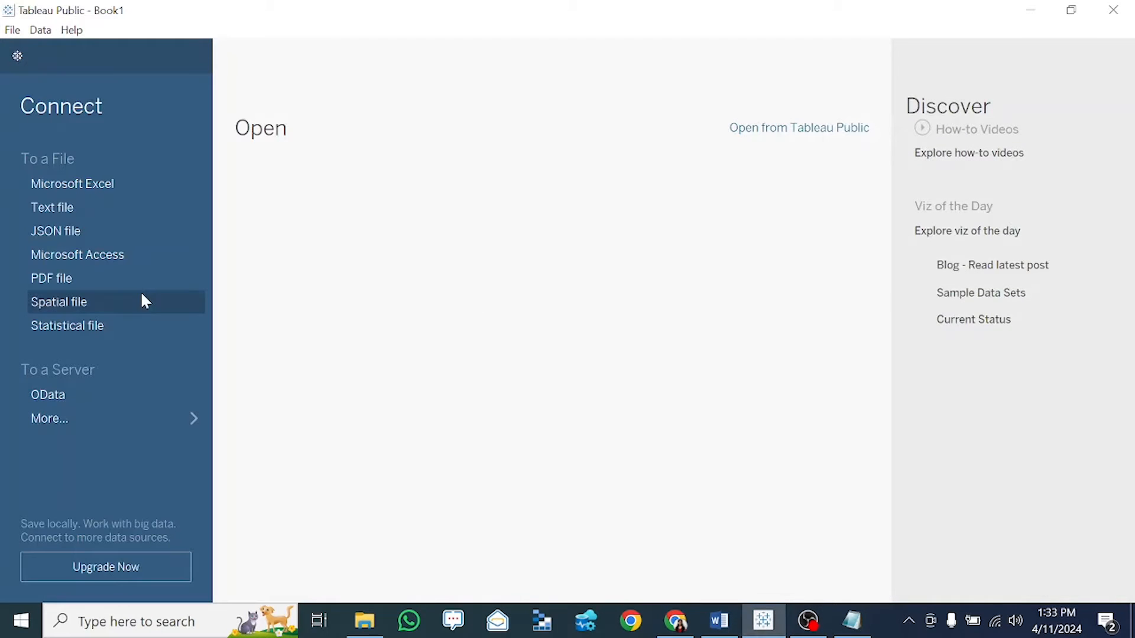
left_click(64, 217)
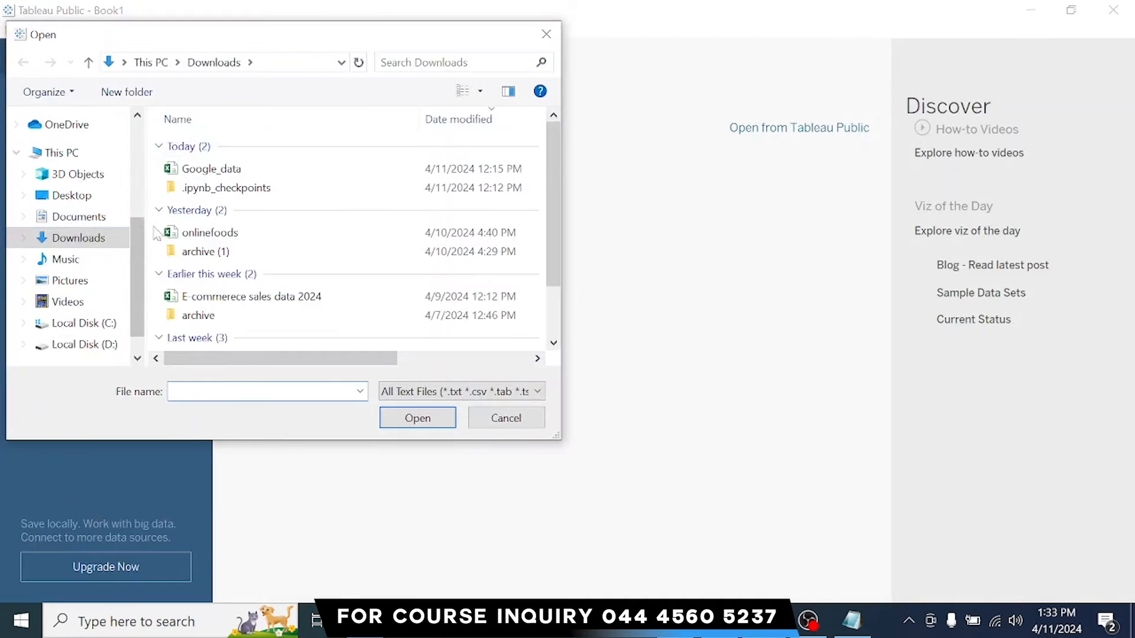
left_click(195, 169)
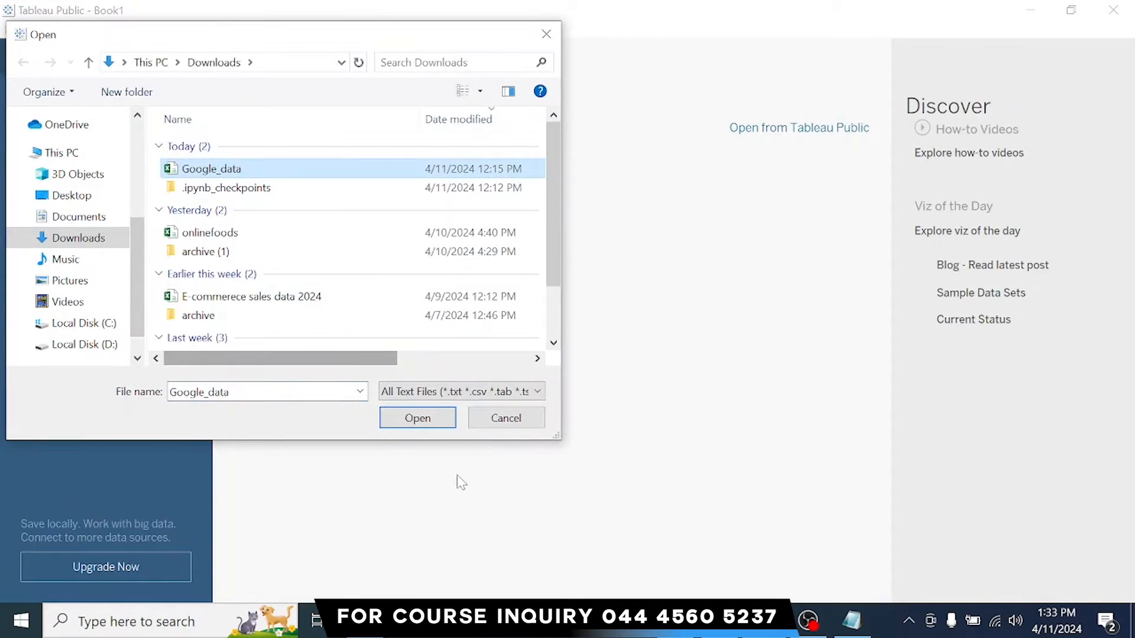
left_click(418, 427)
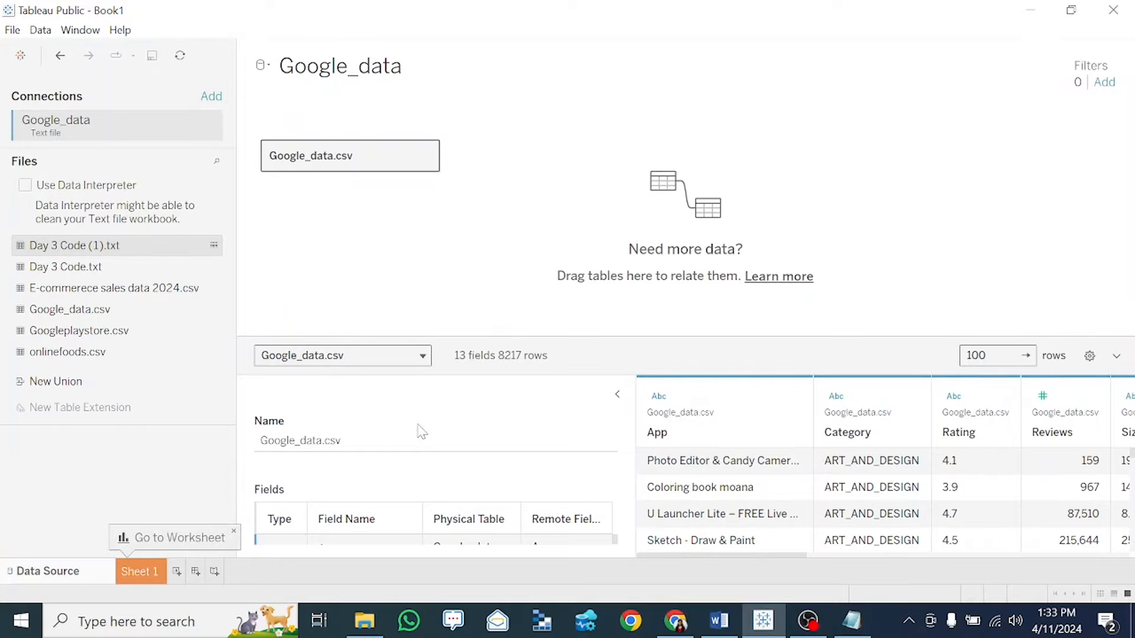
left_click(176, 572)
- Examine the Google_data field list, comparing the data types of the dimension fields with those of the measure fields
left_click(107, 243)
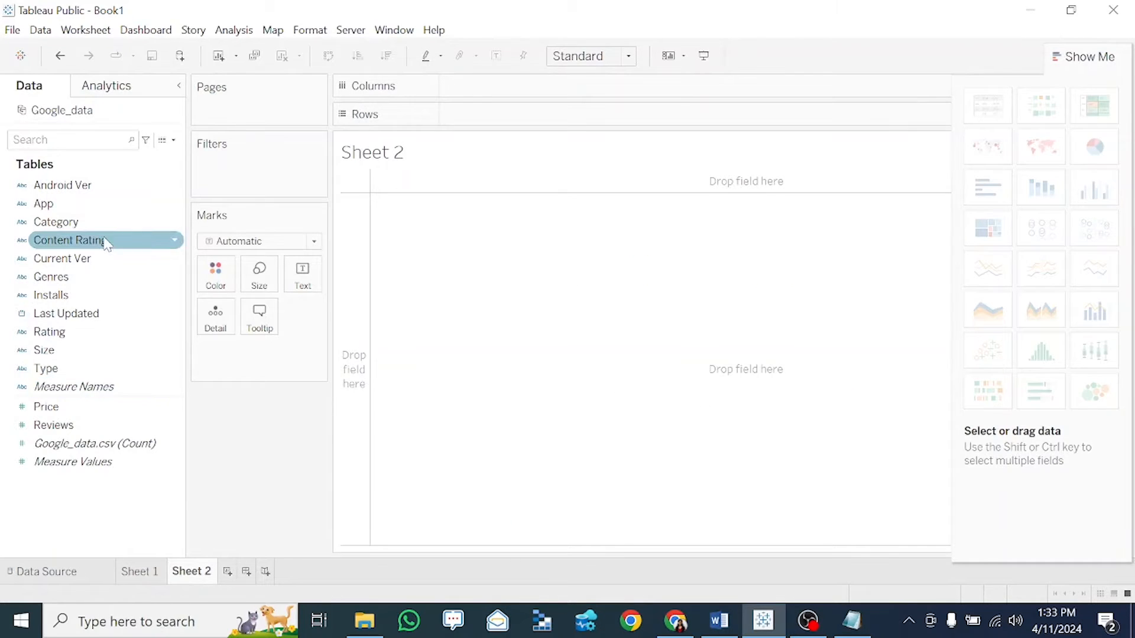
left_click(44, 223)
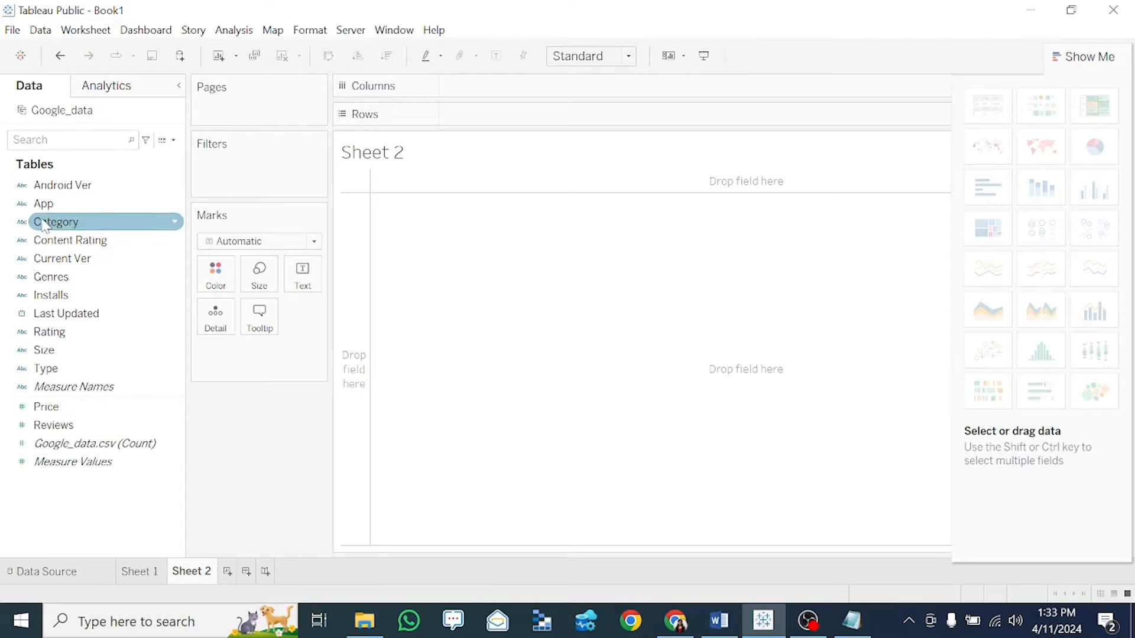
left_click(45, 206)
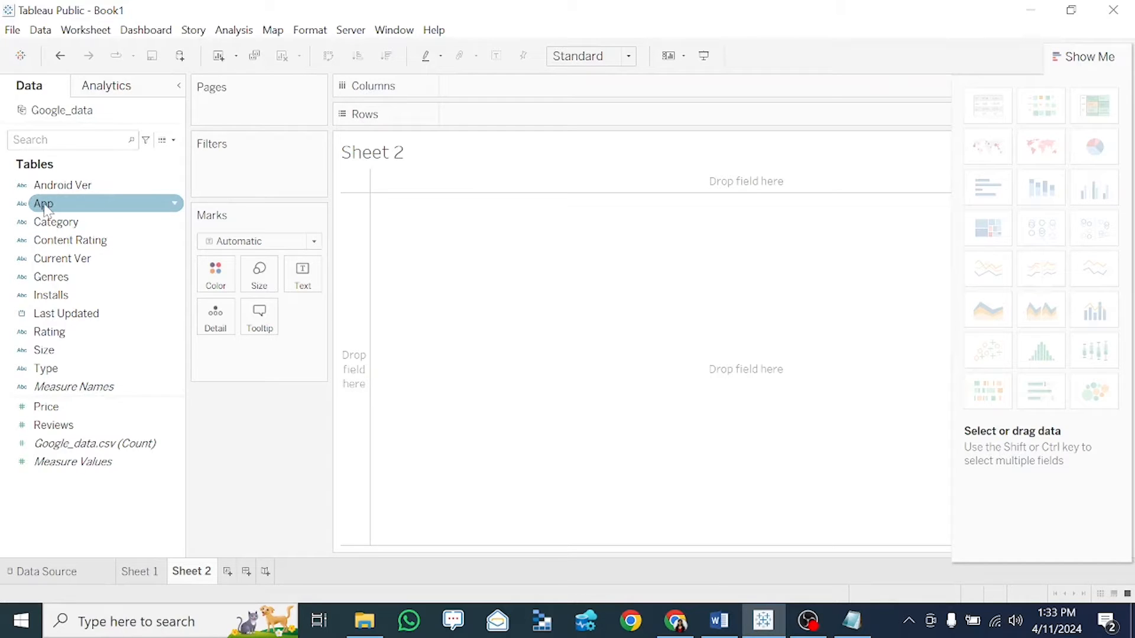
mouse_move(45, 208)
left_mouse_down()
mouse_move(376, 137)
mouse_move(440, 107)
mouse_move(35, 278)
mouse_move(33, 204)
left_mouse_up()
left_click(24, 187)
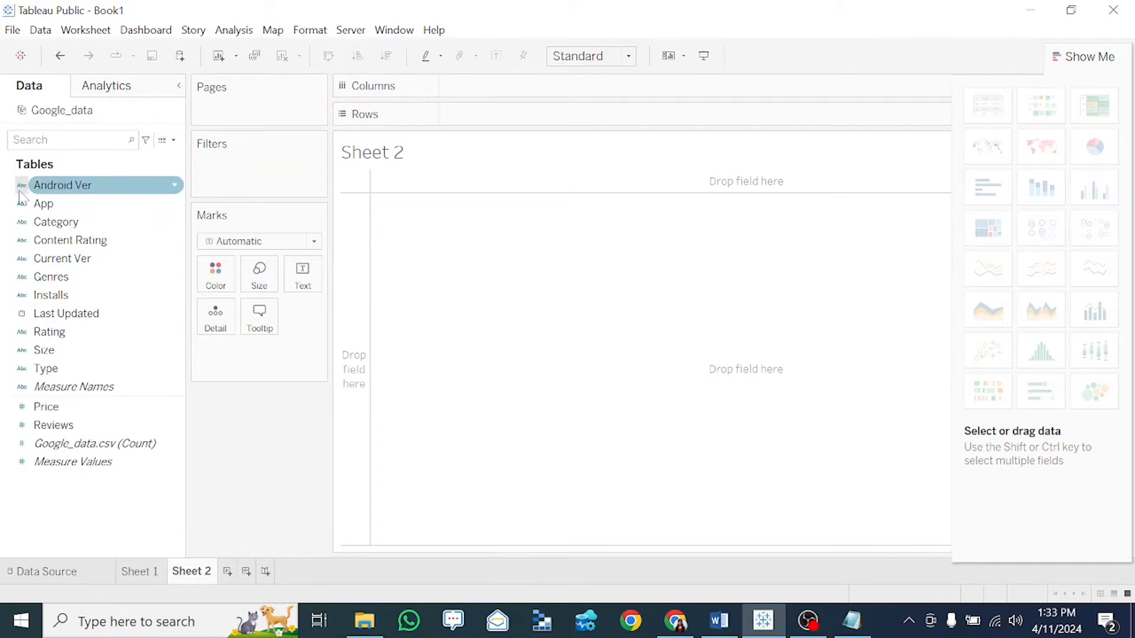
left_click(30, 260)
left_click(26, 296)
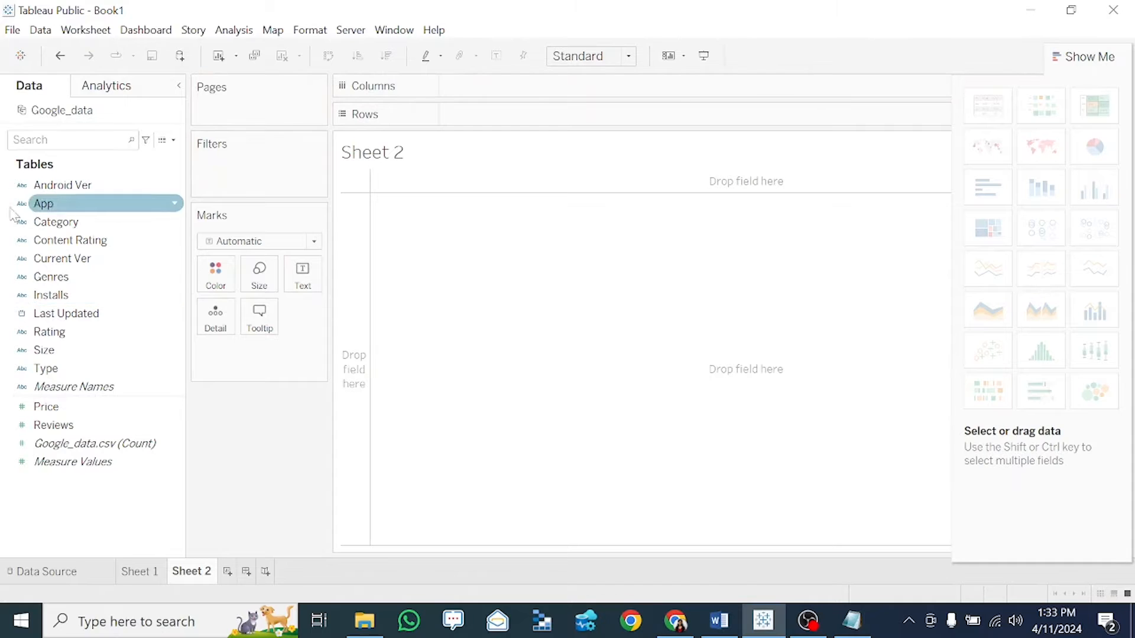
left_click(20, 190)
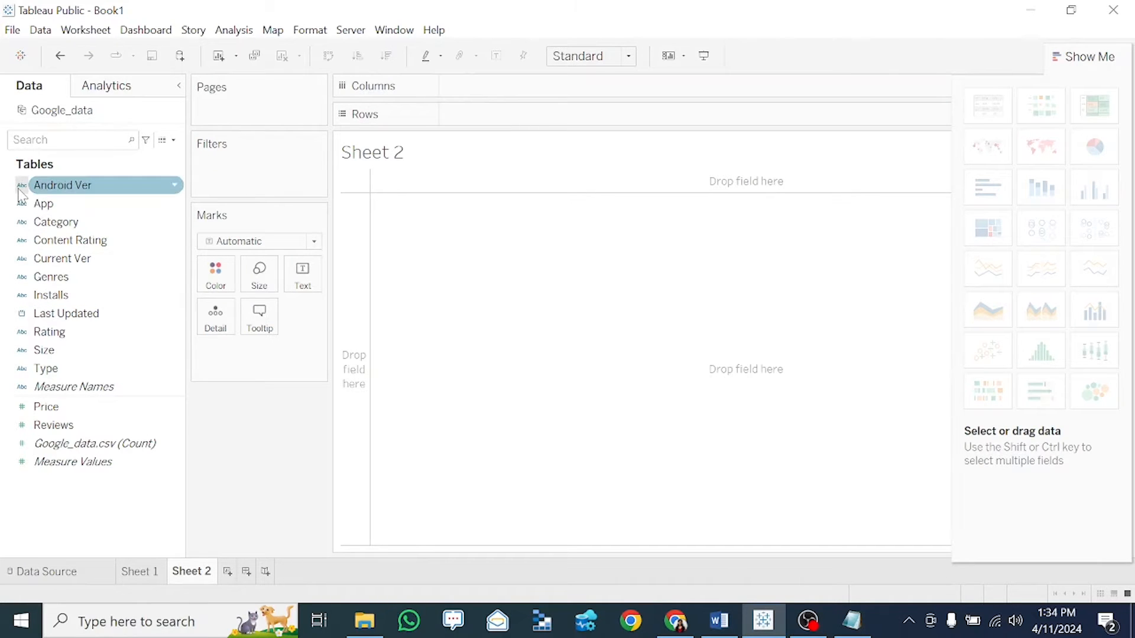
left_click(21, 283)
left_click(19, 260)
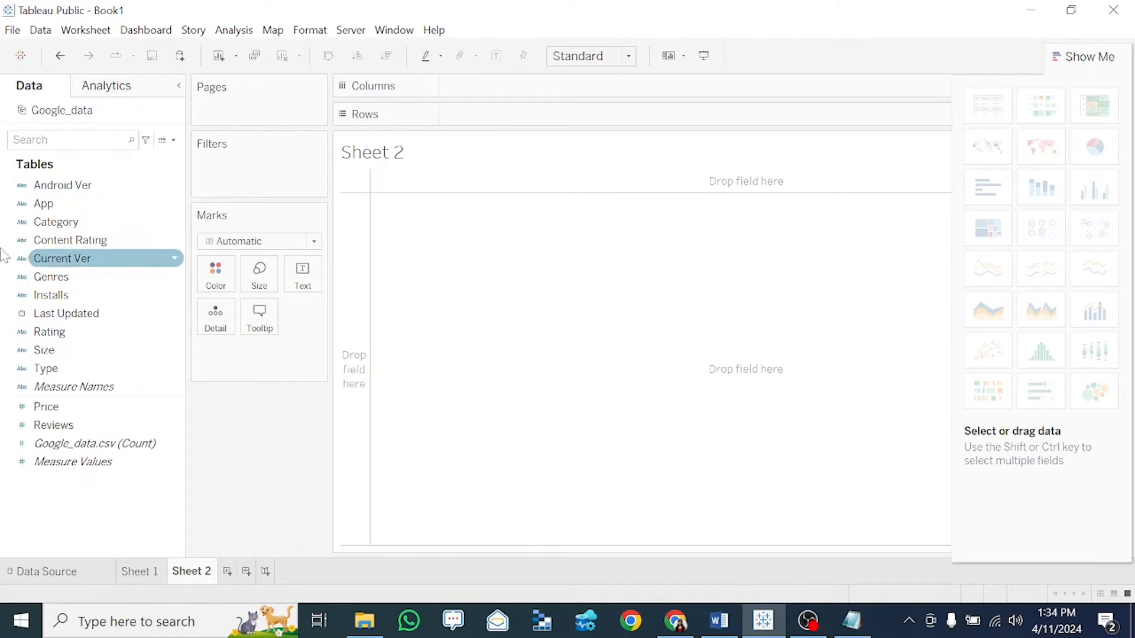
left_click(19, 227)
left_click(23, 315)
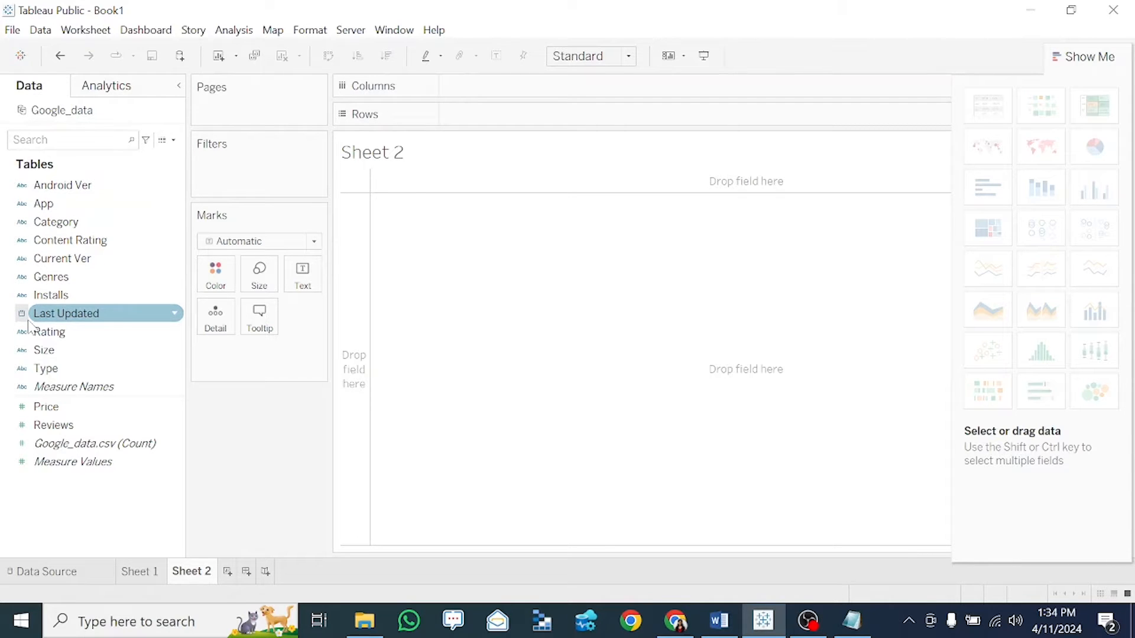
left_click(23, 445)
left_click(26, 430)
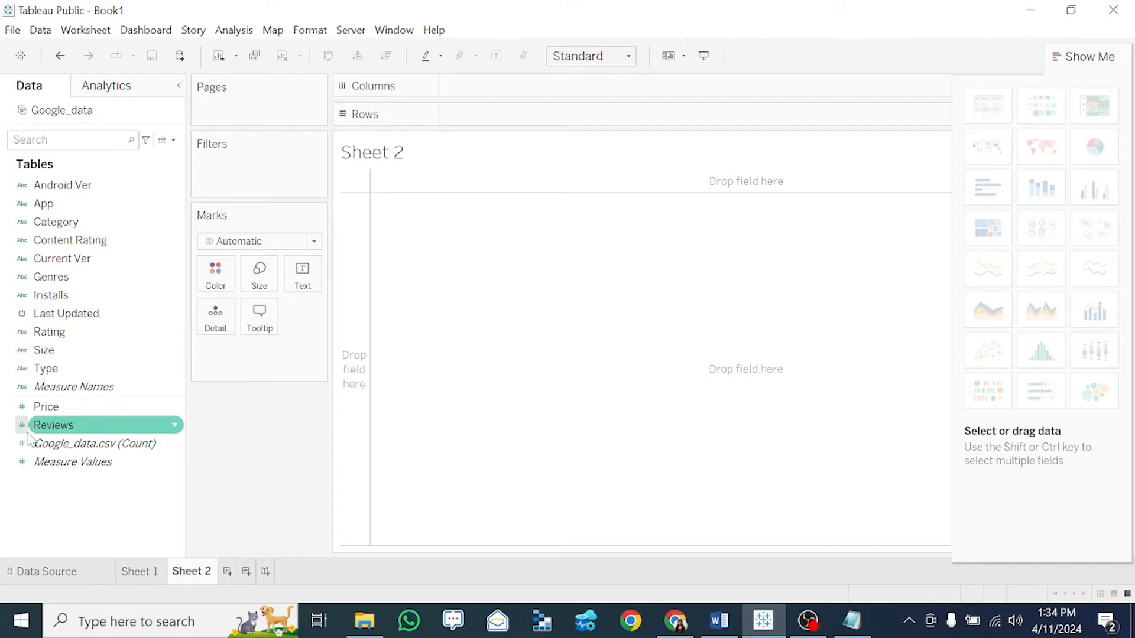
left_click(82, 258)
left_click(44, 223)
- Build a text table with App, Category and Genres as row fields, in that order
left_click(51, 204)
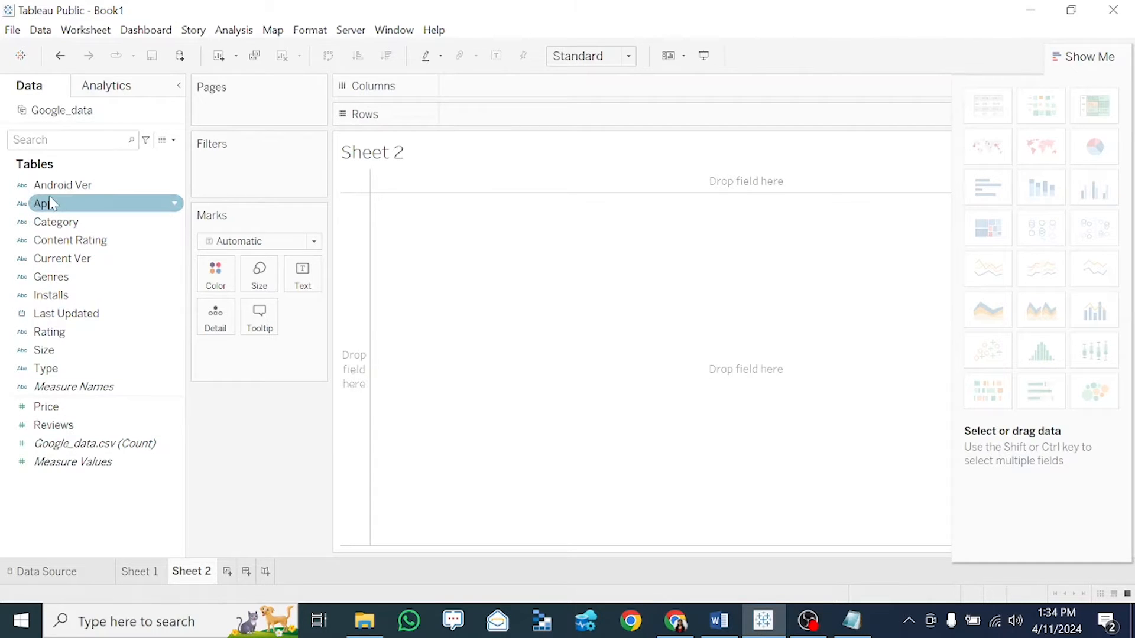
left_click_drag(52, 208, 461, 91)
left_click(520, 307)
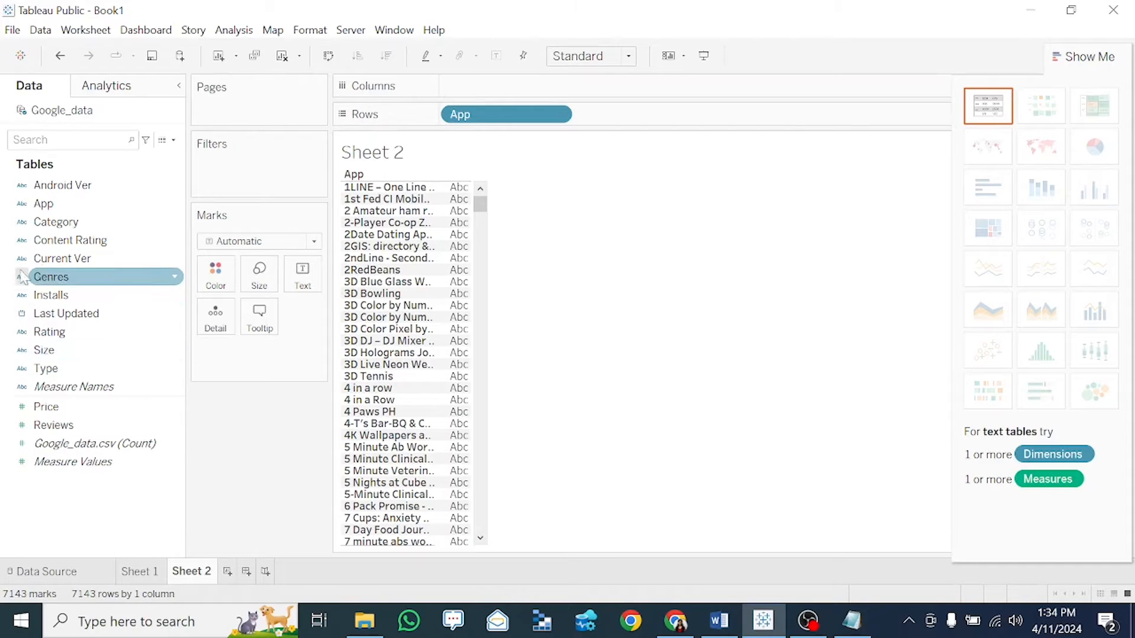
left_click_drag(57, 227, 605, 113)
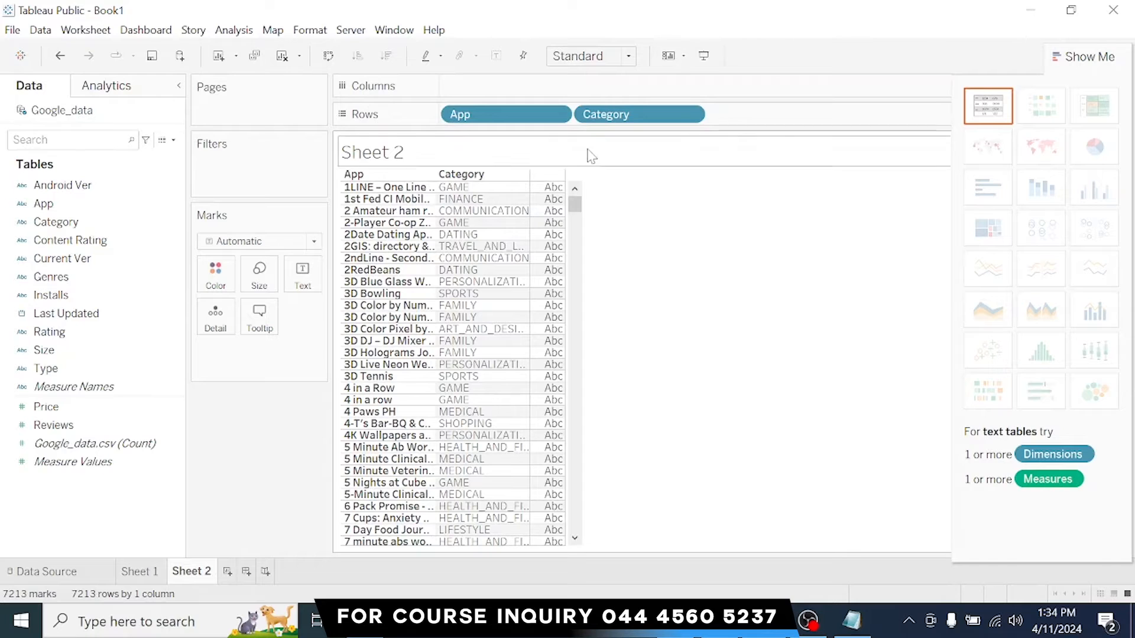
left_click_drag(88, 276, 785, 126)
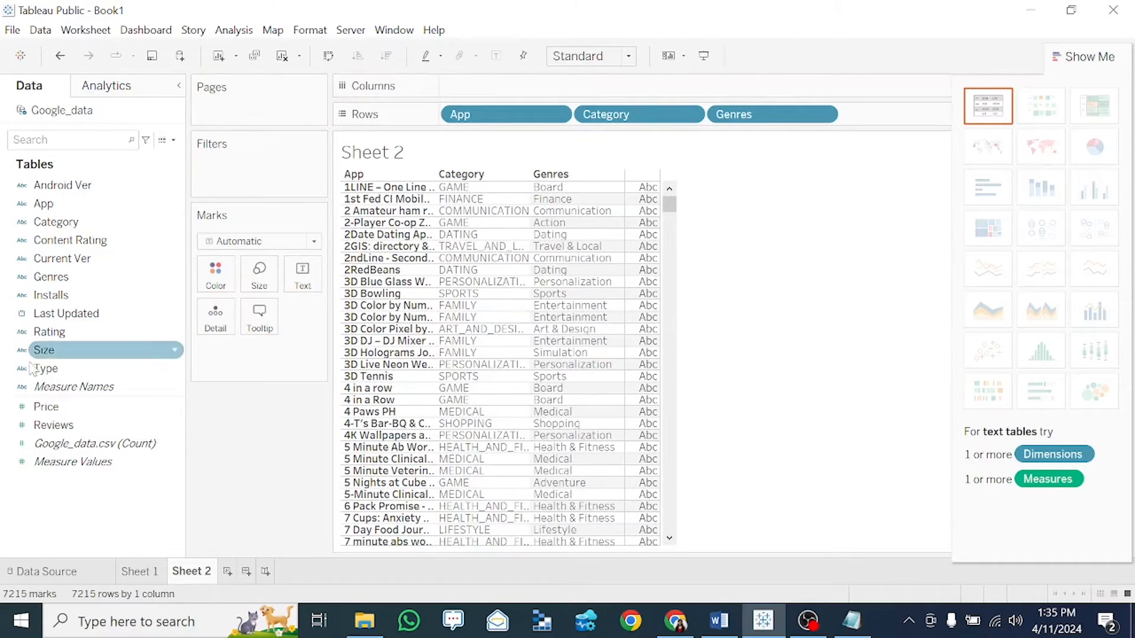
- Add the year of Last Updated as a row field after Genres and hide the chart suggestions
left_click(70, 317)
left_click_drag(70, 318, 873, 122)
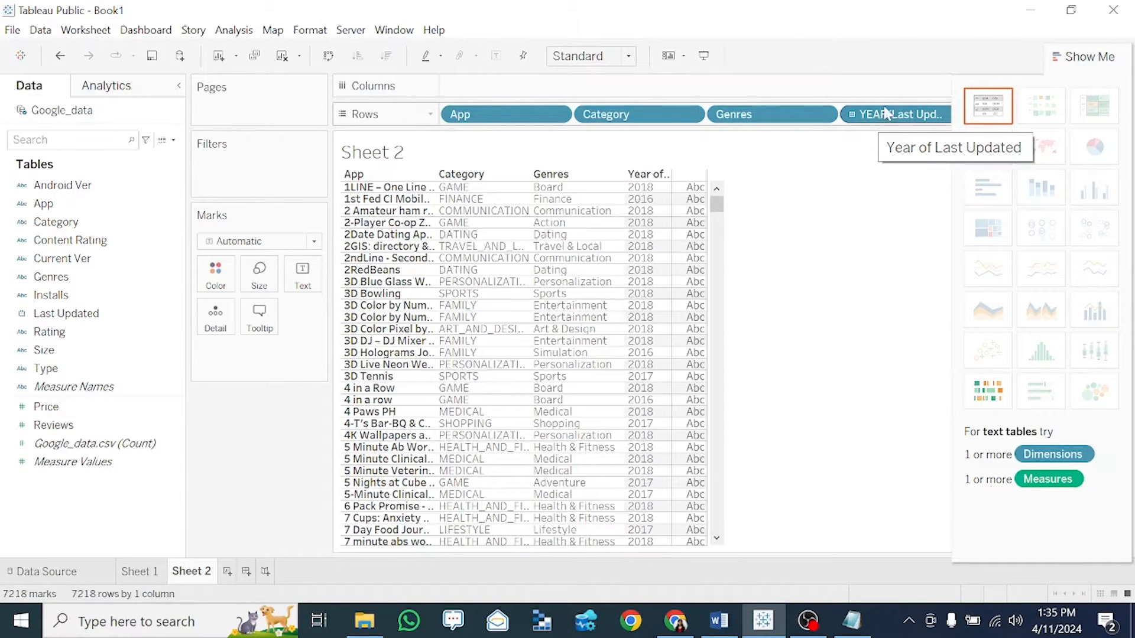
left_click(1090, 55)
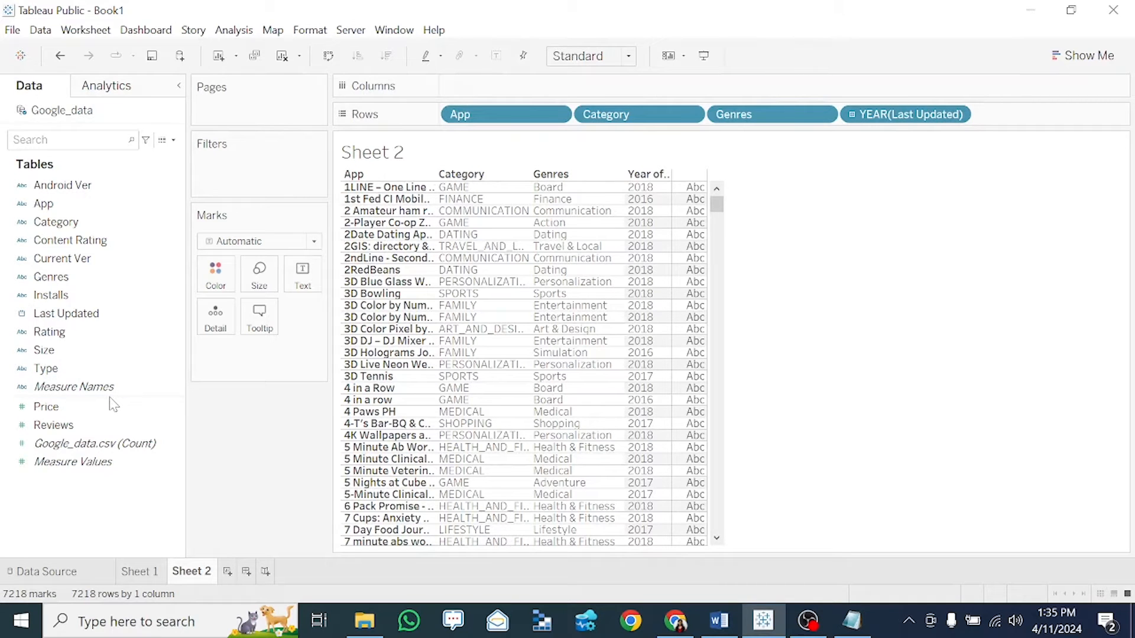
left_click_drag(49, 331, 83, 351)
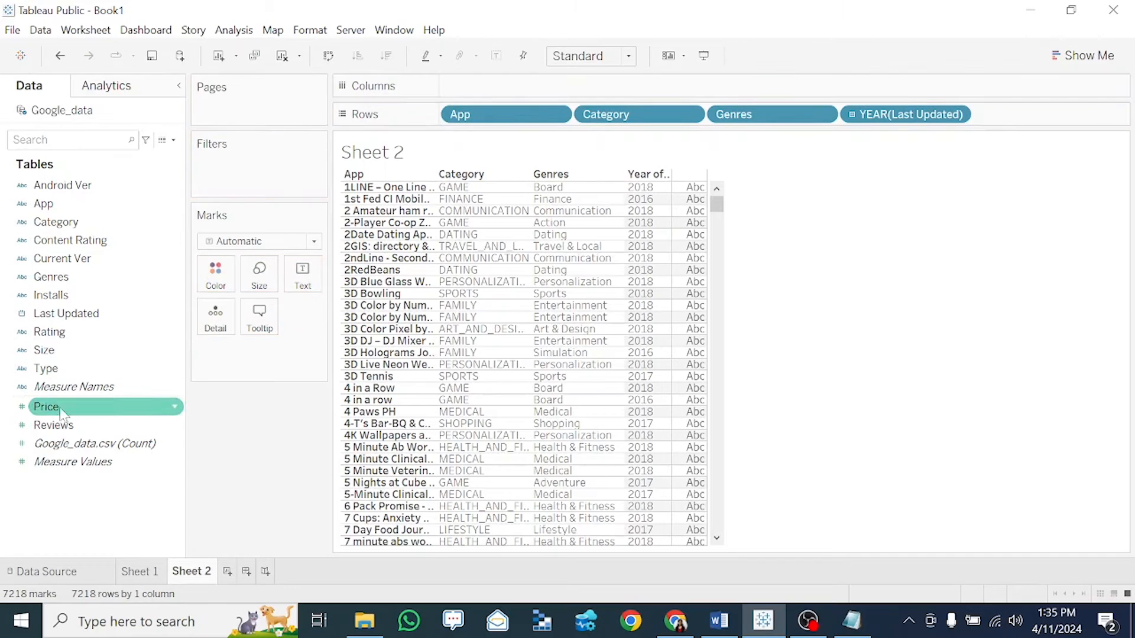
- Add the measures Price and Reviews as column fields, in that order
left_click_drag(59, 410, 473, 93)
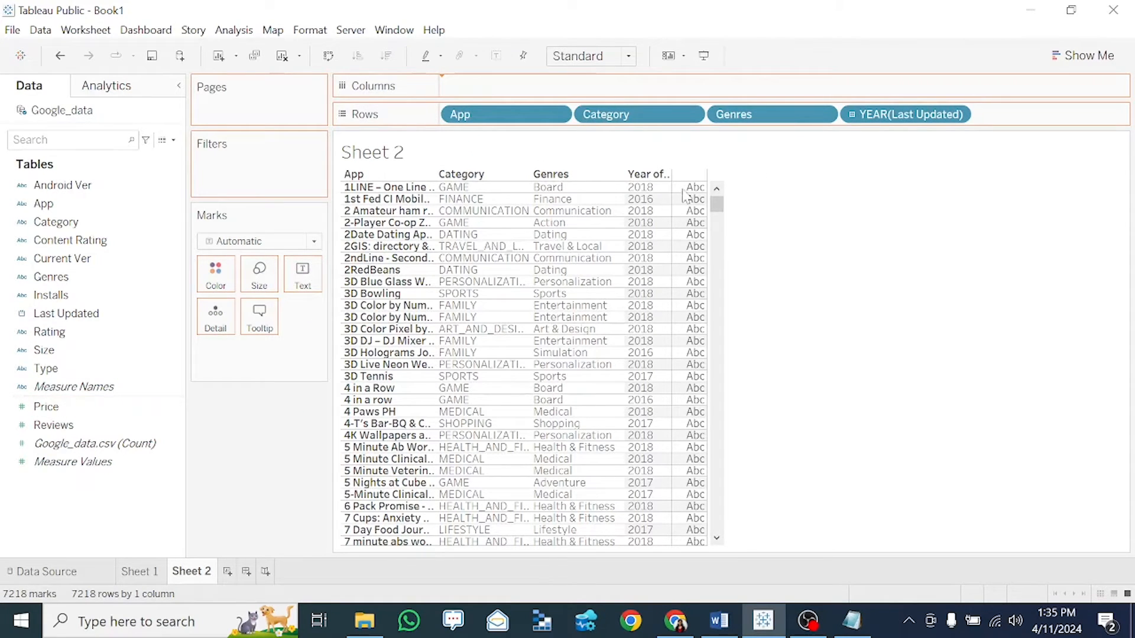
left_click_drag(684, 195, 683, 201)
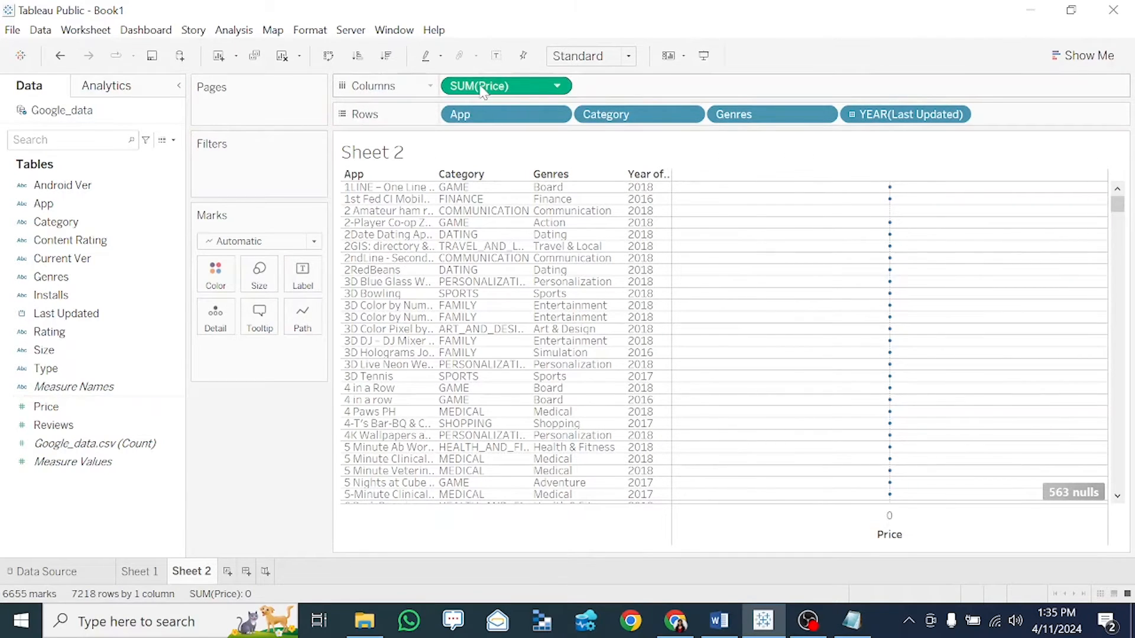
left_click(88, 430)
left_click_drag(87, 436, 650, 96)
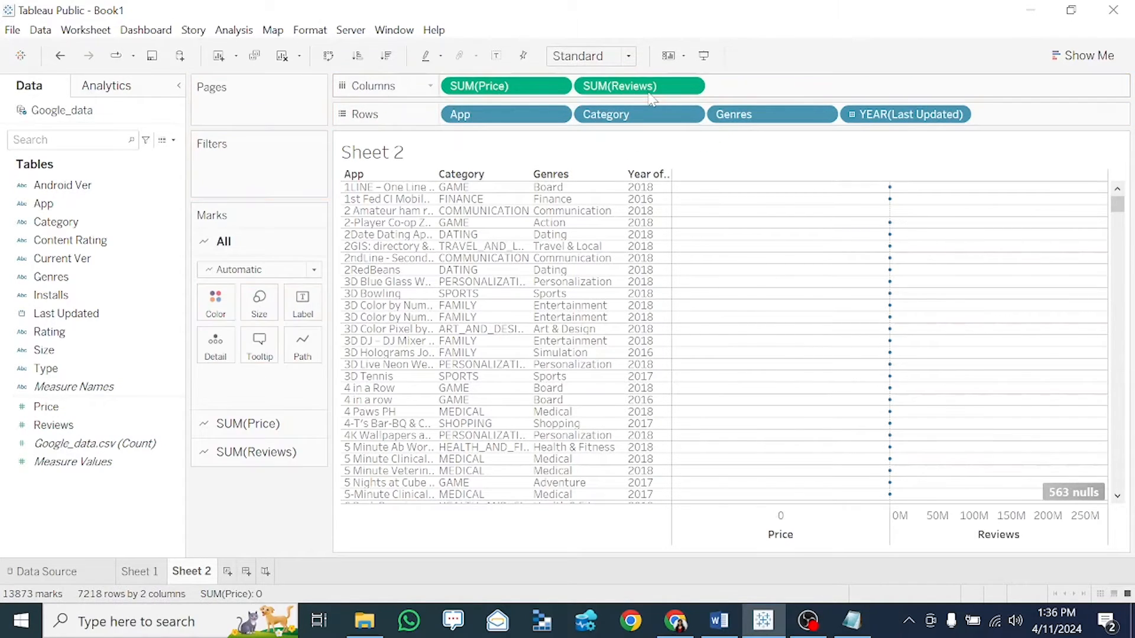
- Use the chart suggestions to change the table to horizontal bars, and from there to stacked bars
left_click(1067, 59)
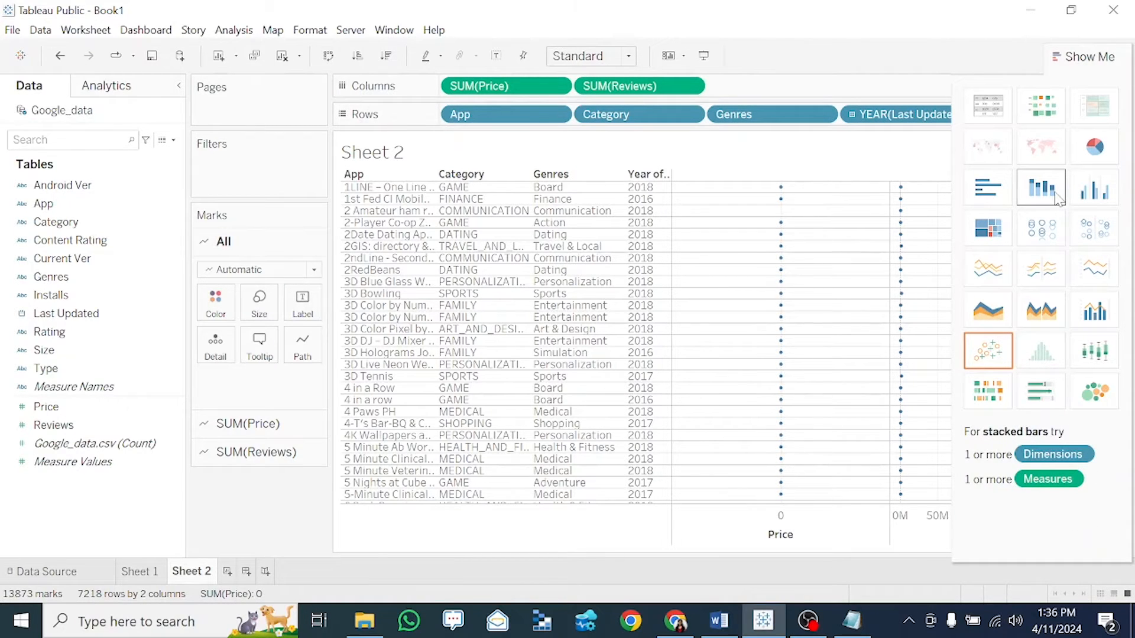
left_click(982, 198)
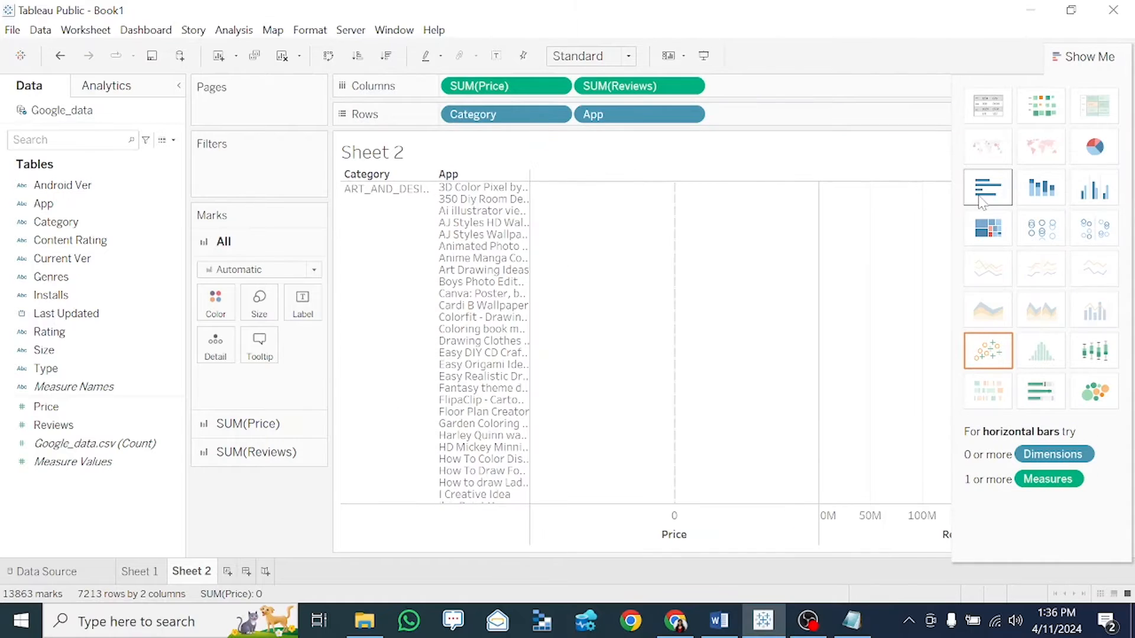
left_click(1050, 201)
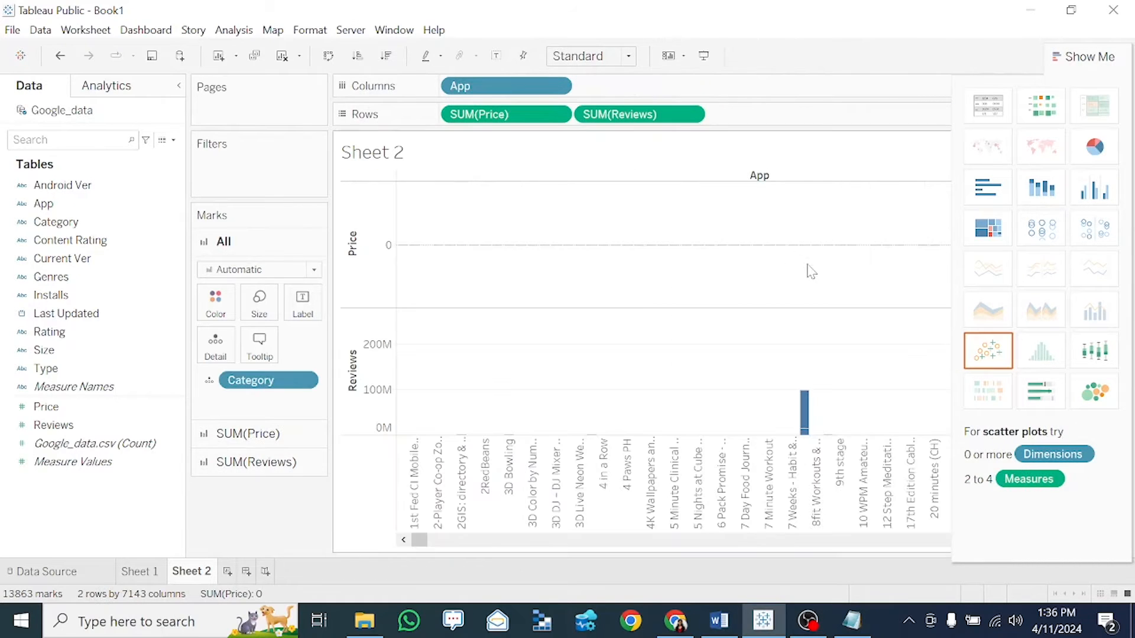
mouse_move(803, 413)
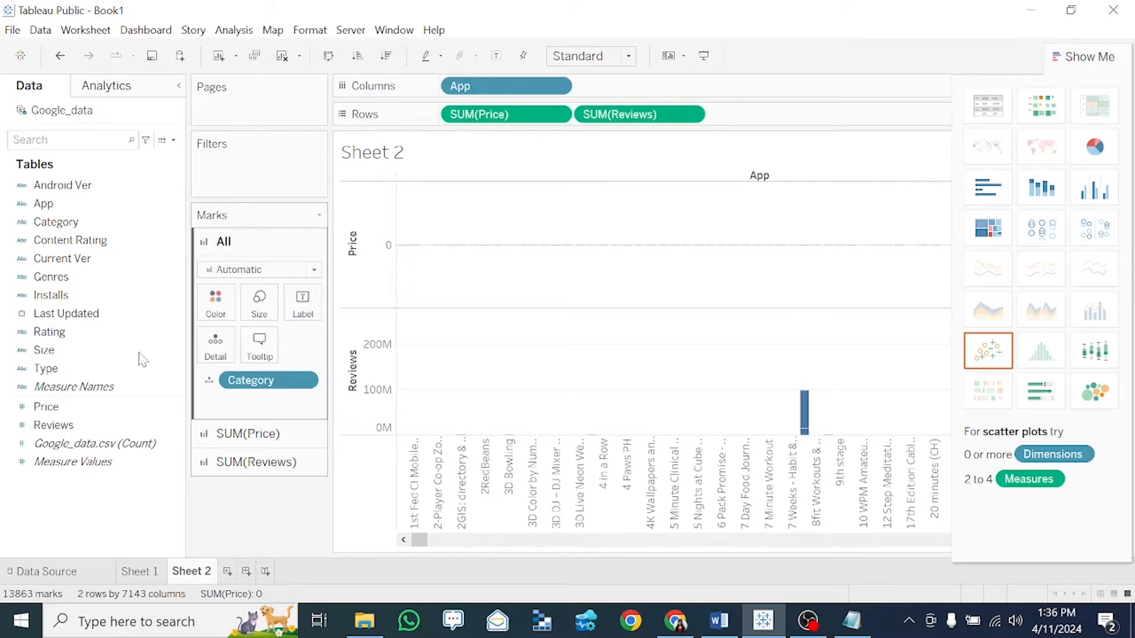
- Color the bars by the year of Last Updated and filter out the null values, with the chart suggestions hidden
left_click(63, 207)
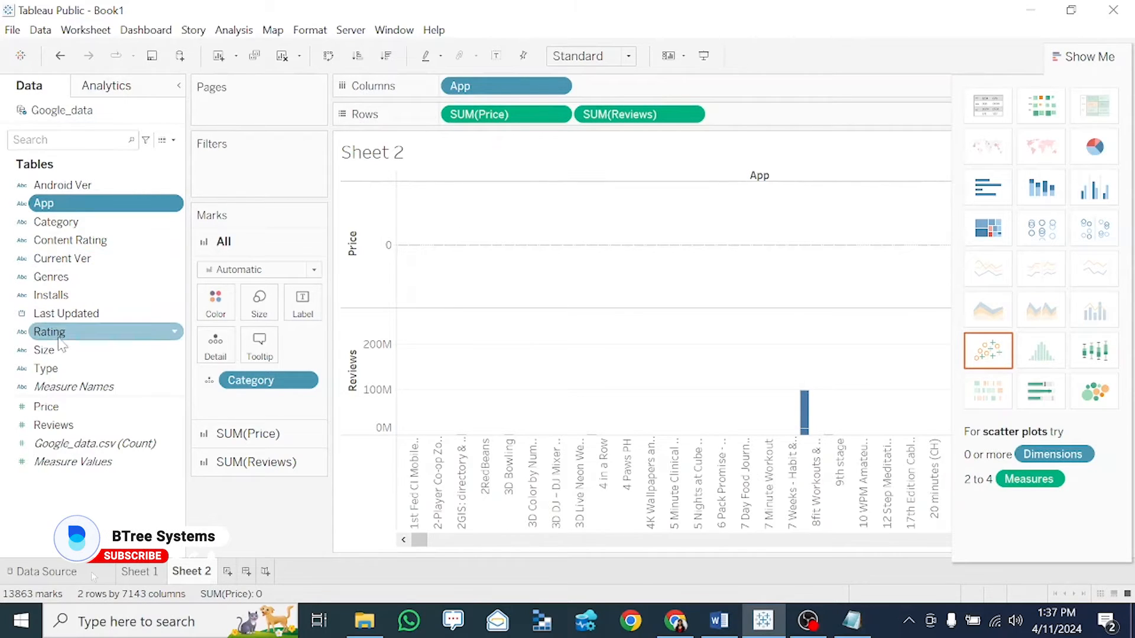
left_click_drag(66, 313, 215, 305)
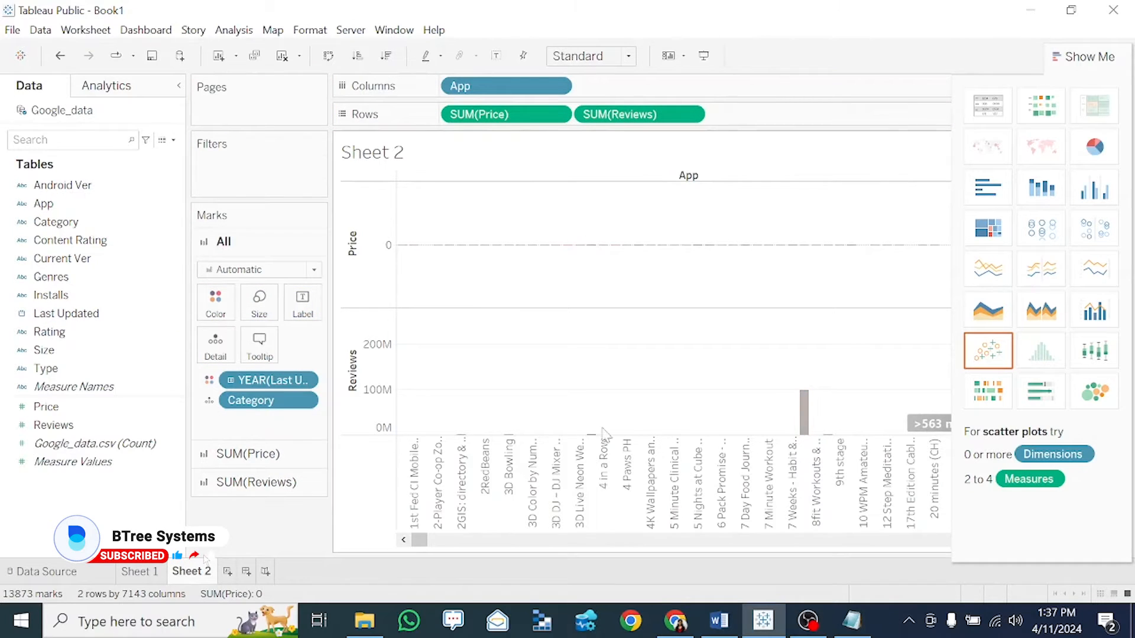
left_click(928, 424)
left_click(534, 293)
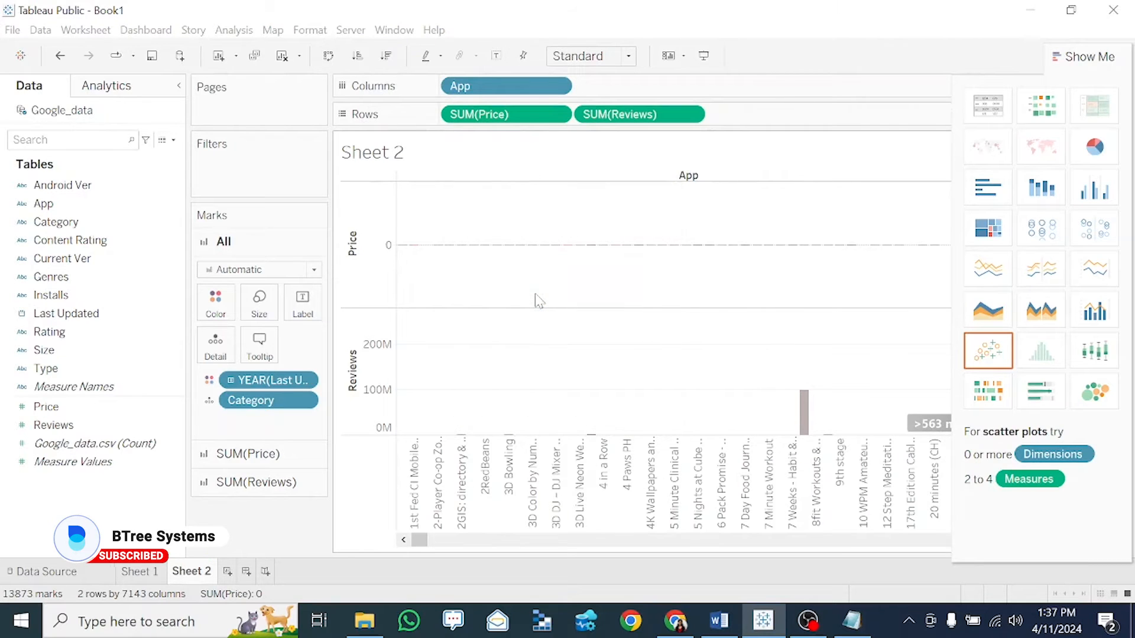
left_click(1100, 57)
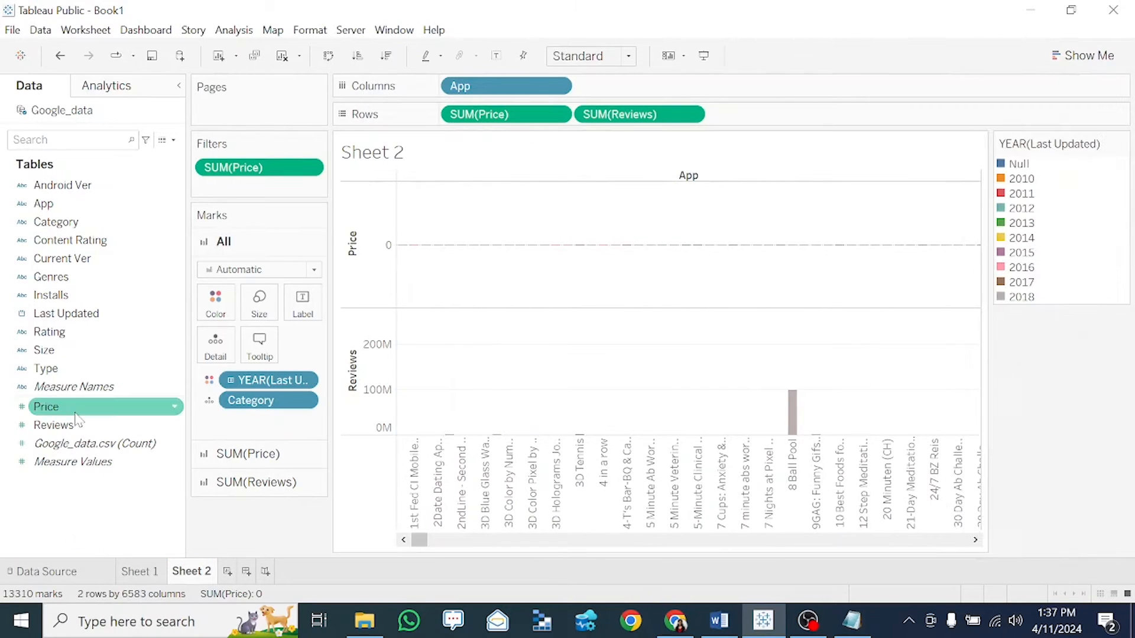
- Color the bars by Type instead of the year of Last Updated
left_click_drag(59, 370, 221, 302)
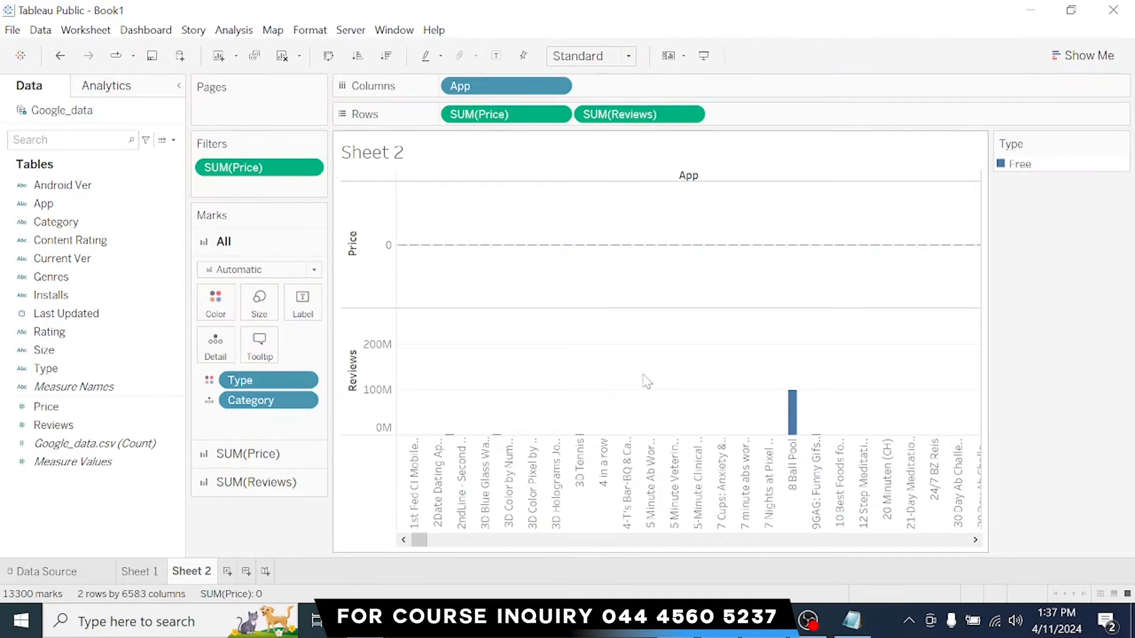
mouse_move(790, 430)
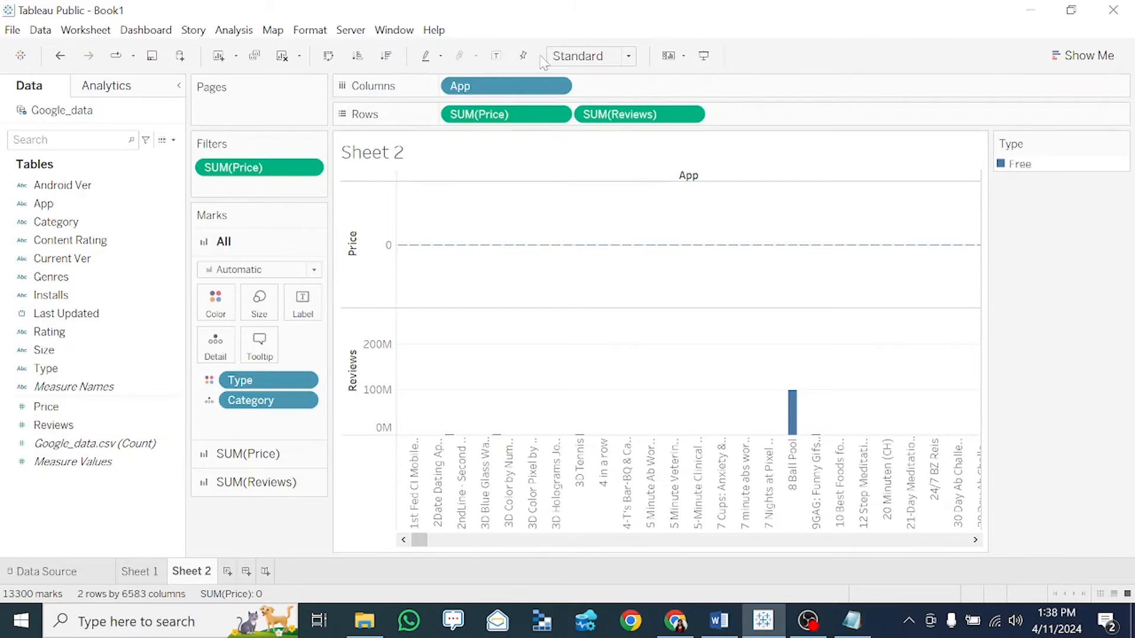
- Clear the Price and Reviews chart and rebuild the sheet with App and Category as row fields and Rating as column field
left_click_drag(509, 116, 30, 337)
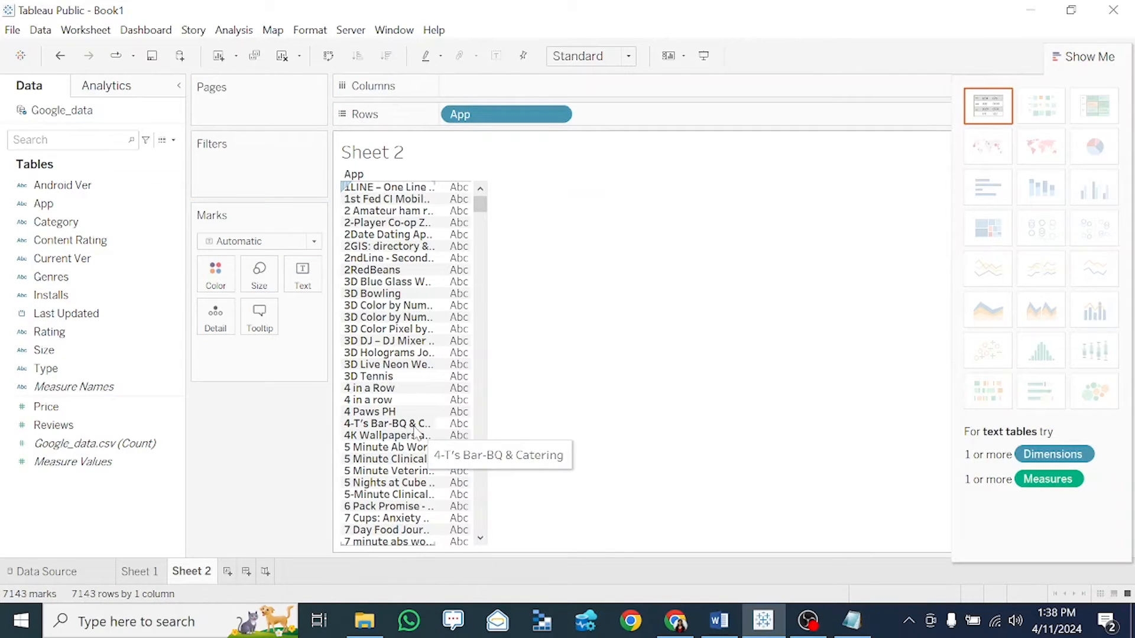
left_click_drag(67, 222, 648, 122)
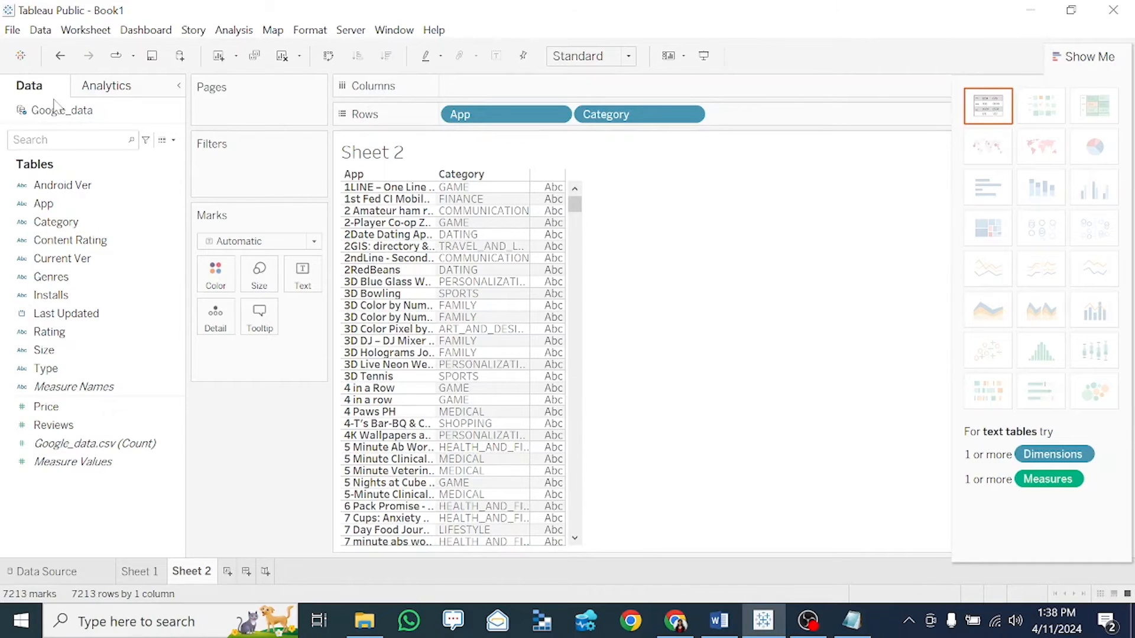
left_click(71, 335)
left_click_drag(70, 334, 478, 88)
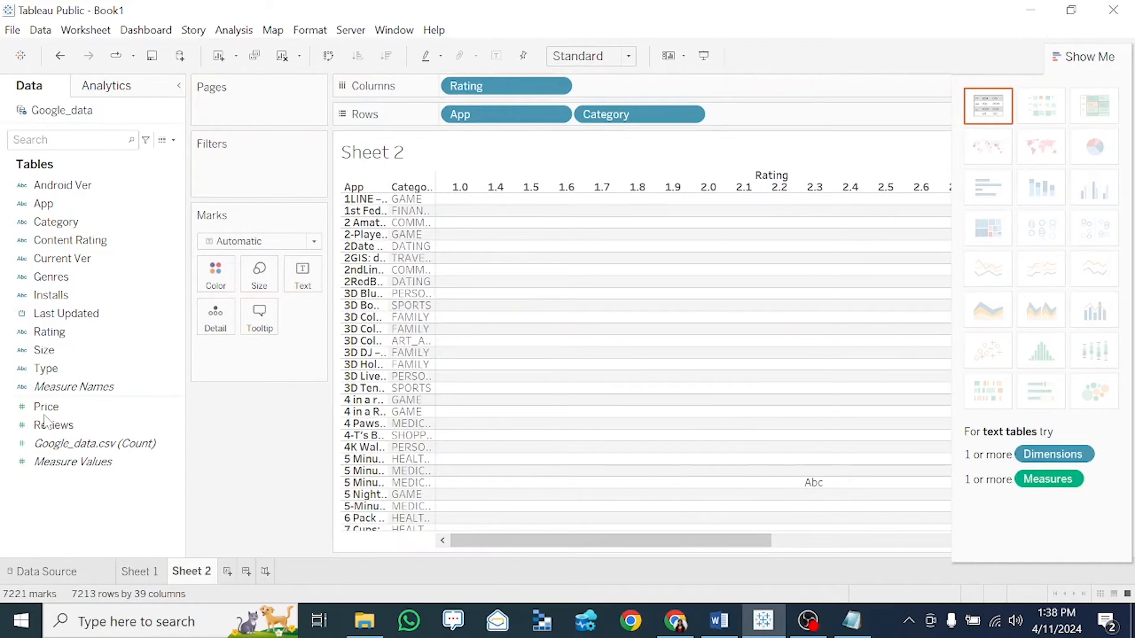
- Convert the Rating field in the data list from a dimension to a measure
left_click(81, 336)
right_click(71, 336)
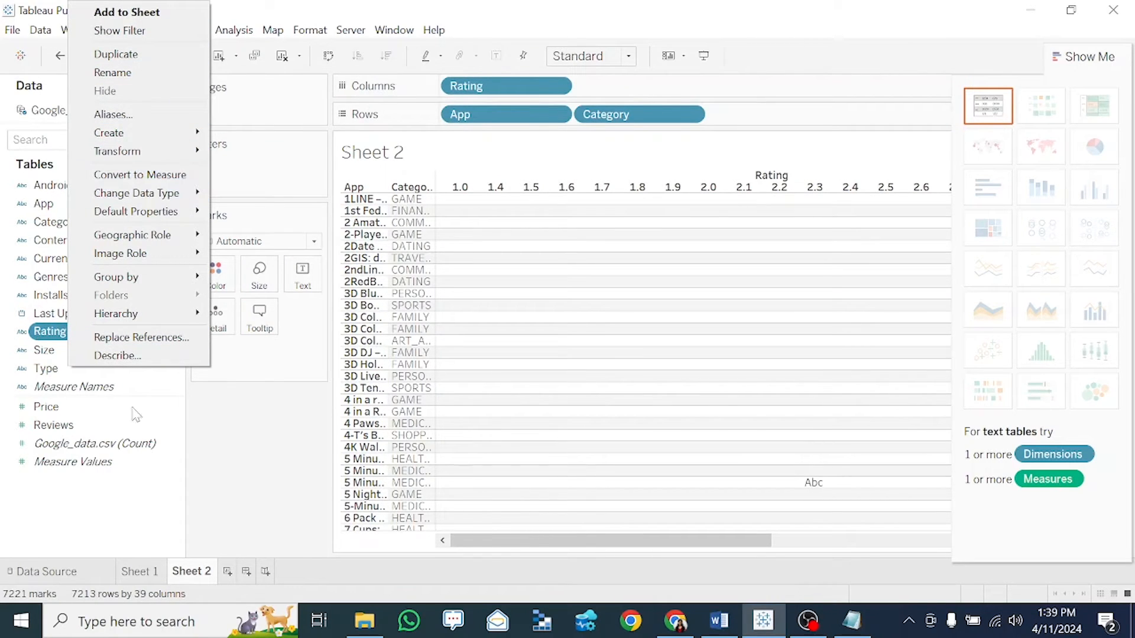
left_click(214, 455)
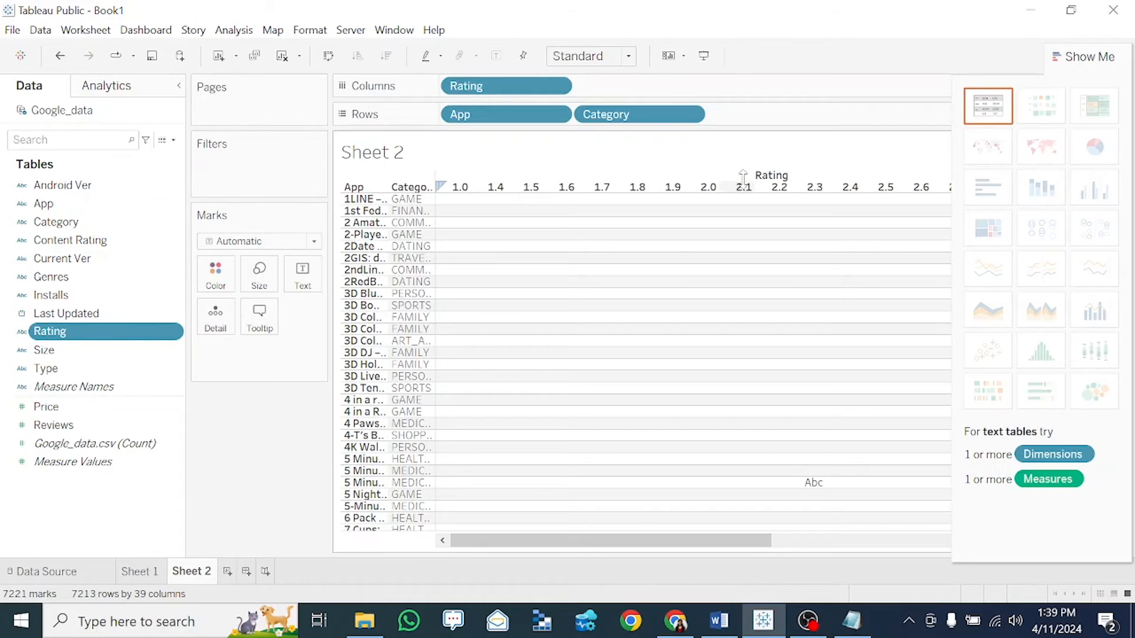
right_click(85, 339)
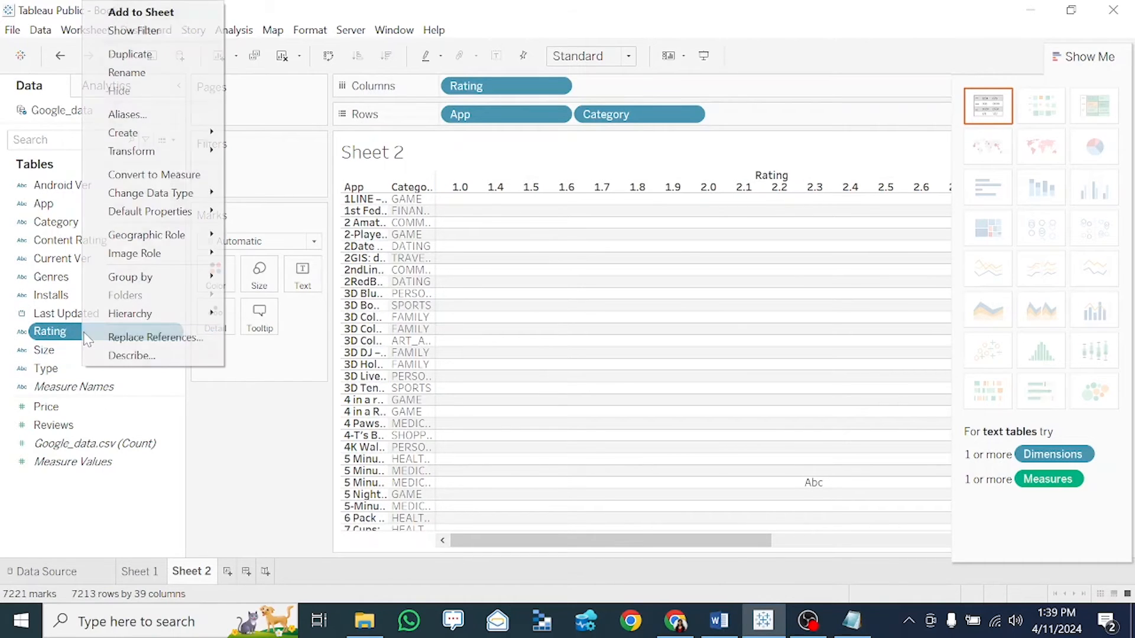
left_click(156, 173)
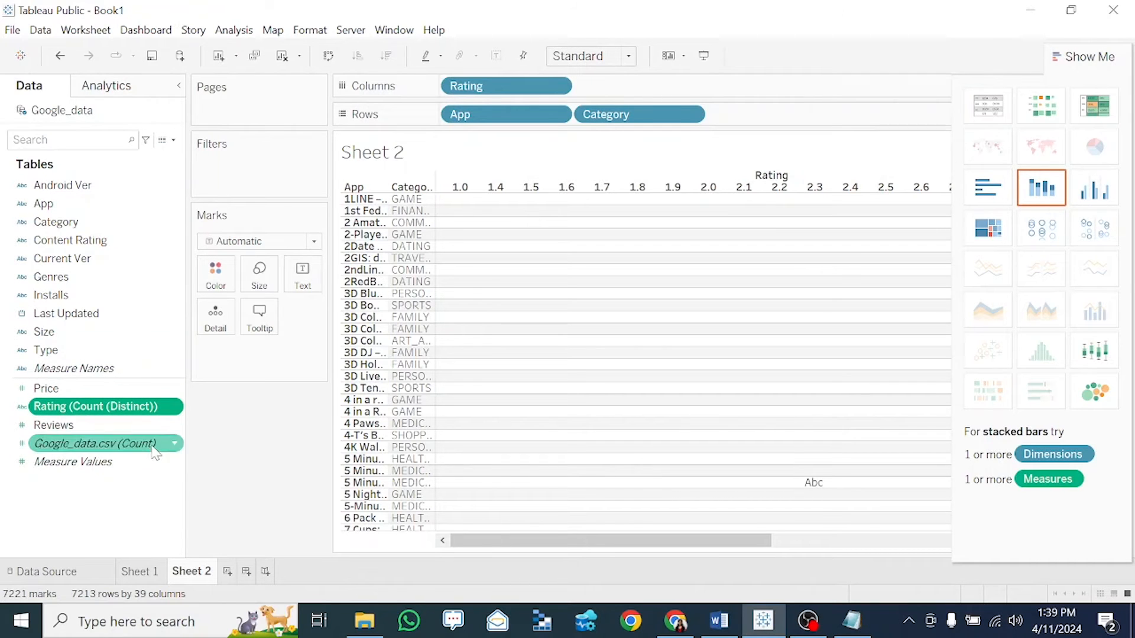
- Add the converted Rating measure as a second column field, try it as a dimension, and set it to the Count measure
left_click(121, 536)
left_click_drag(94, 407, 647, 86)
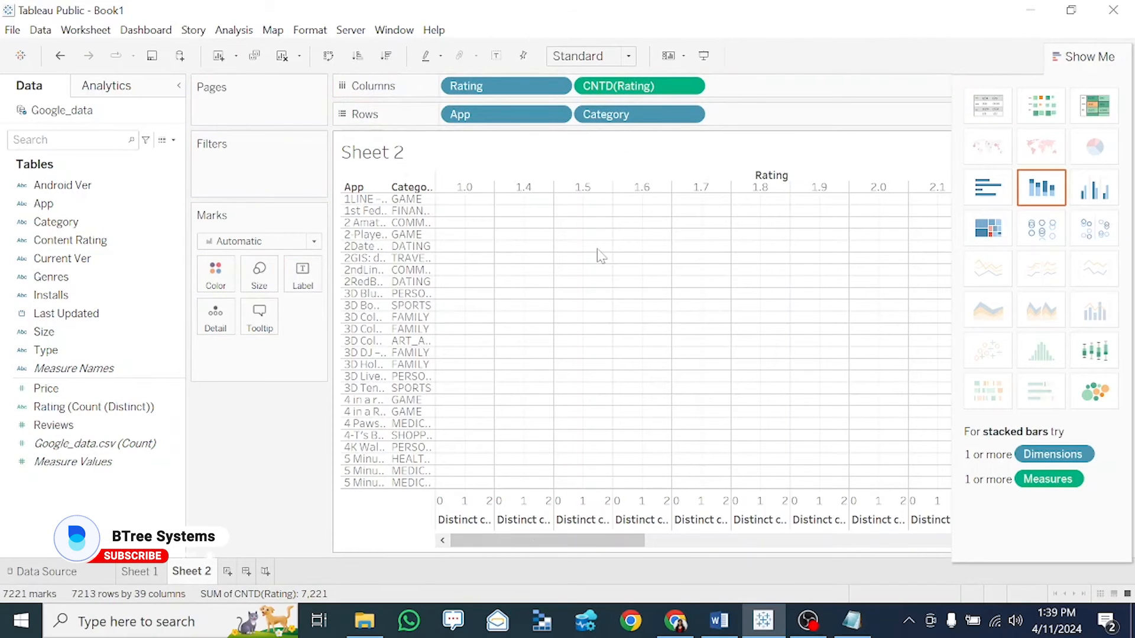
right_click(634, 89)
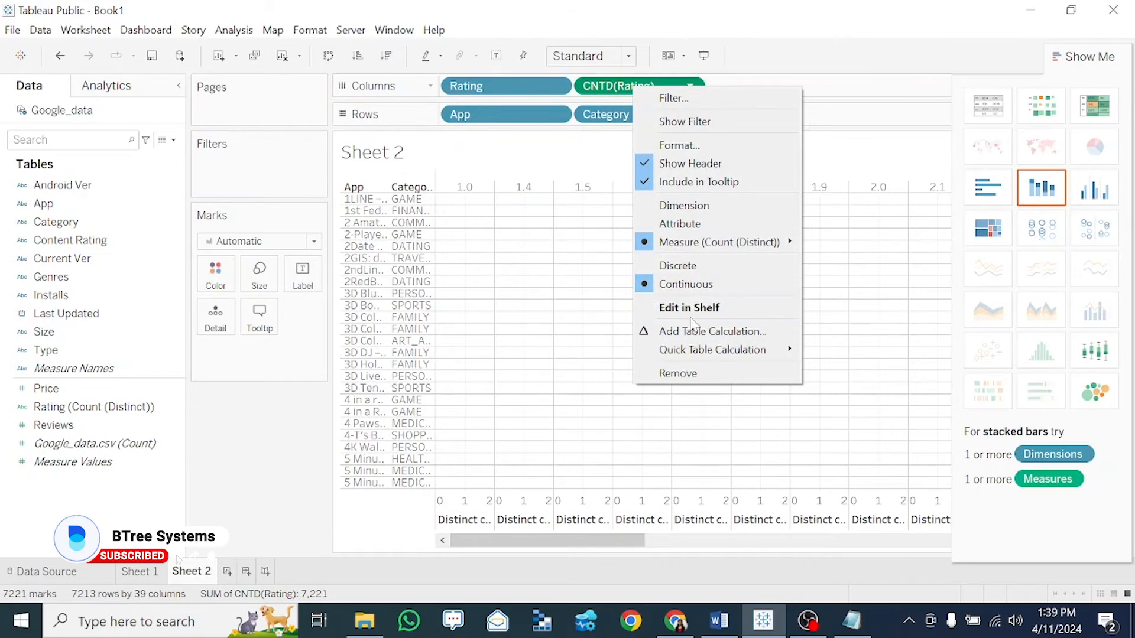
left_click(667, 212)
right_click(629, 86)
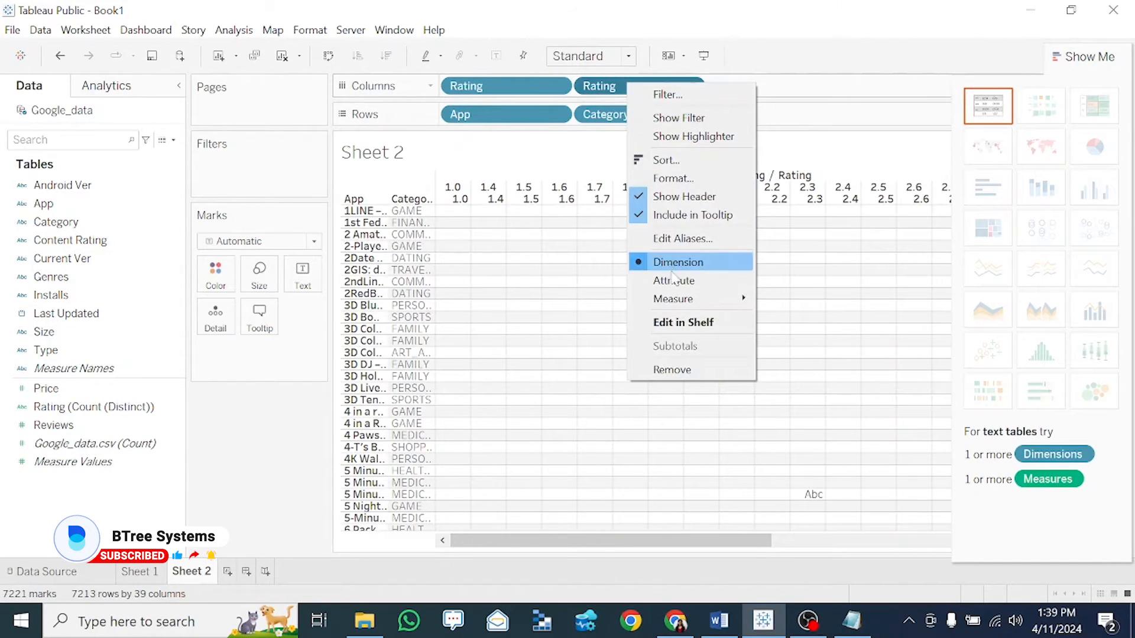
mouse_move(679, 299)
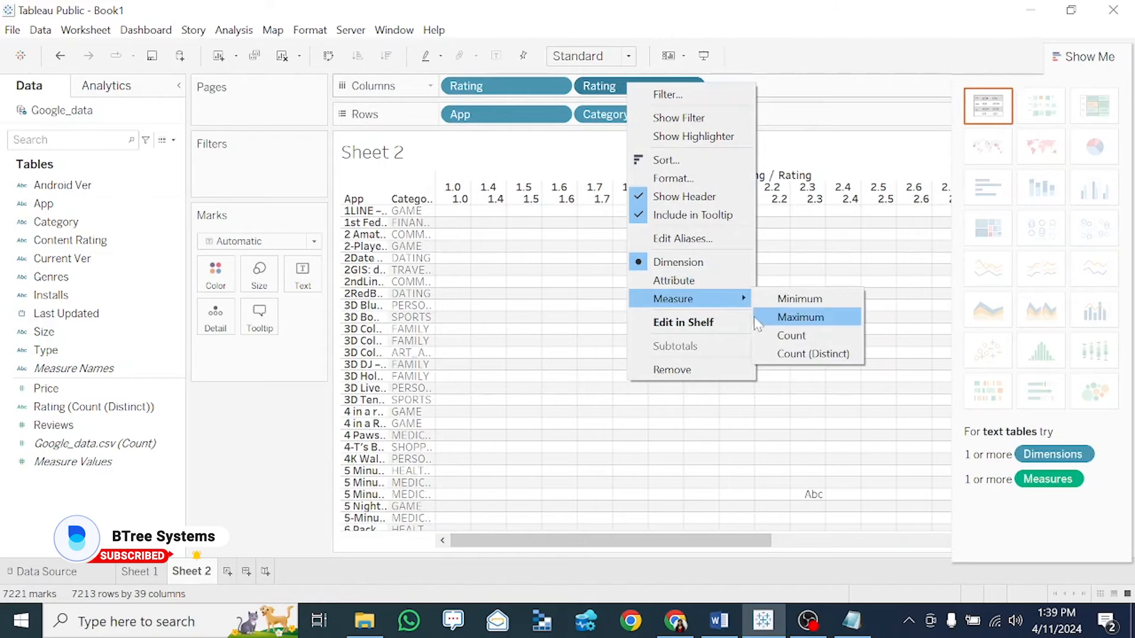
left_click(792, 335)
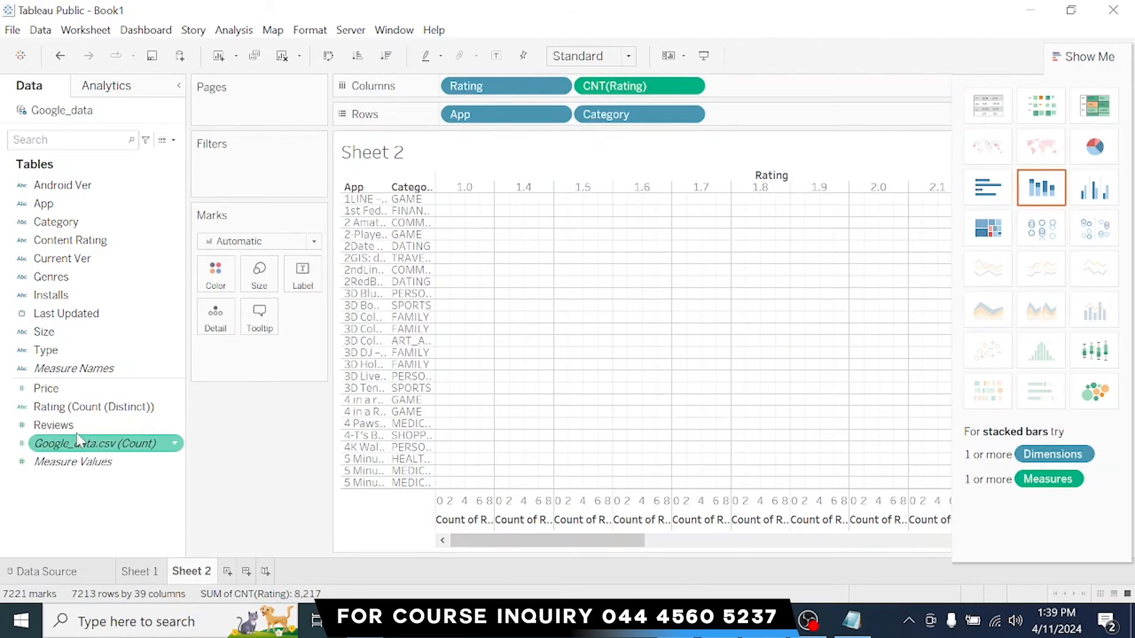
- Add Reviews as a column field after the Rating count and change the chart to packed bubbles
left_click_drag(53, 425, 756, 92)
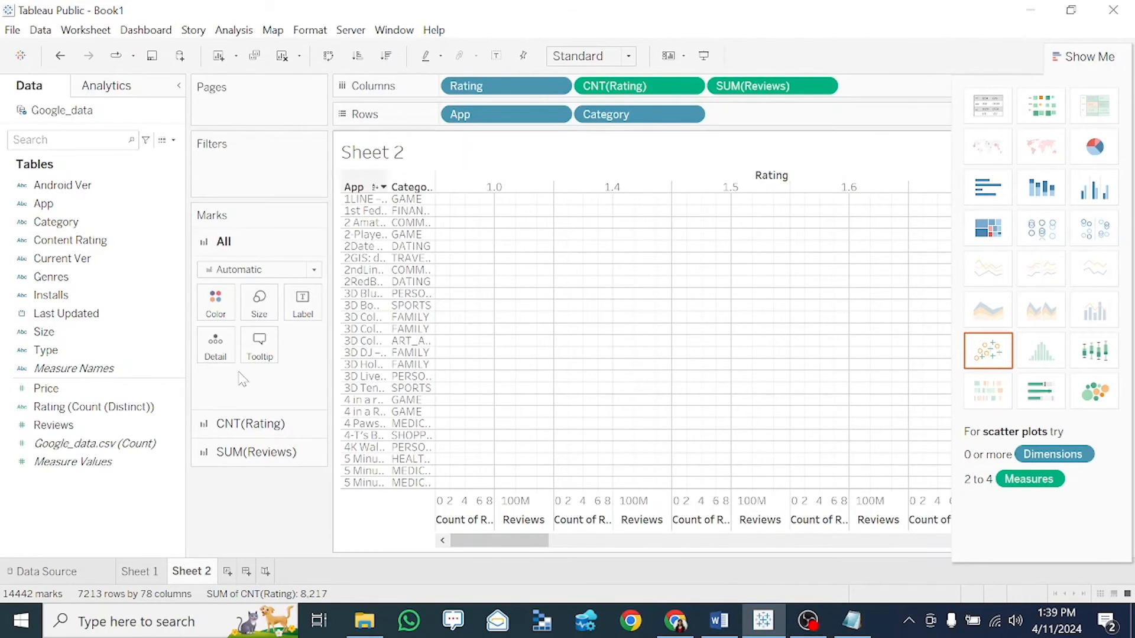
left_click(1095, 392)
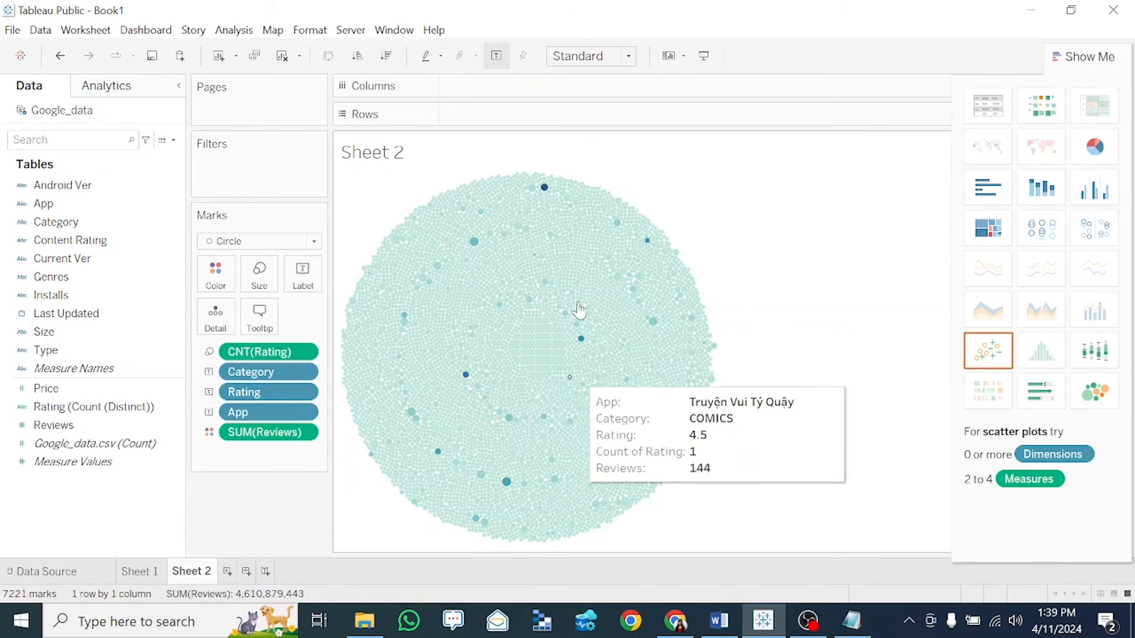
mouse_move(73, 209)
left_mouse_down()
mouse_move(215, 268)
mouse_move(53, 208)
left_mouse_up()
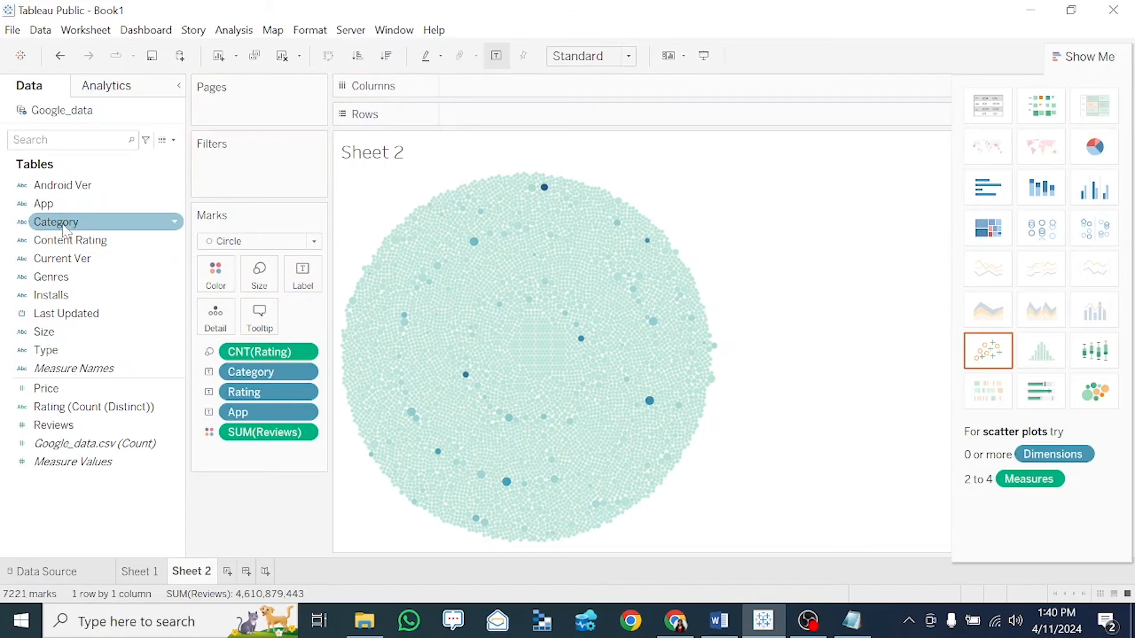
- Color the bubbles by Category and hide the chart suggestions to show the category legend
left_click_drag(64, 227, 215, 277)
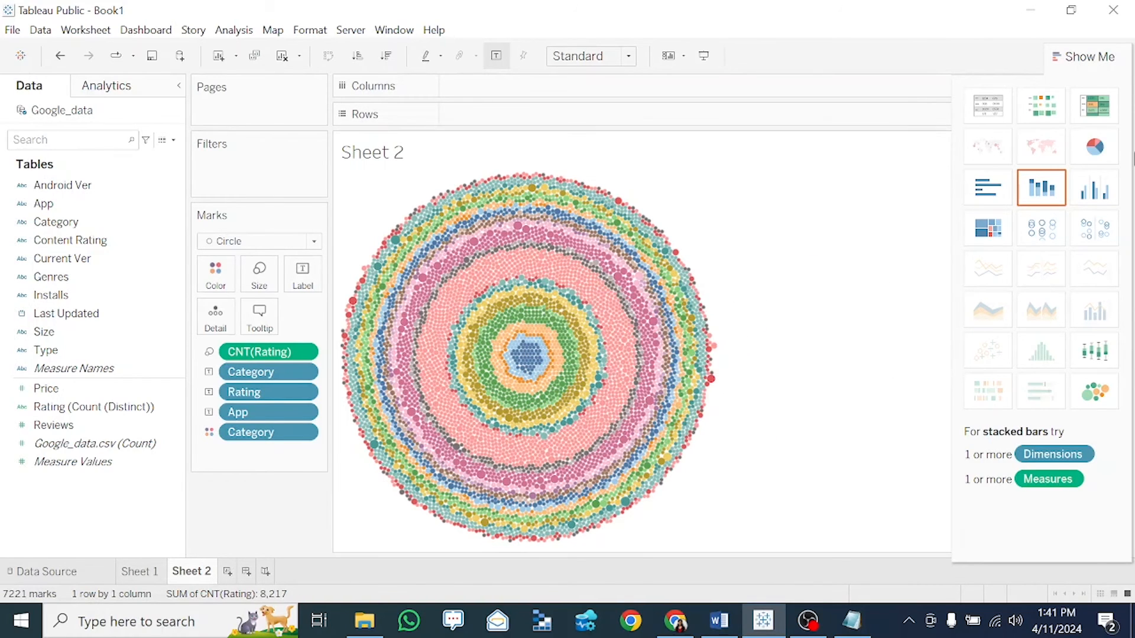
left_click(1093, 56)
scroll(1071, 239, "down", 2)
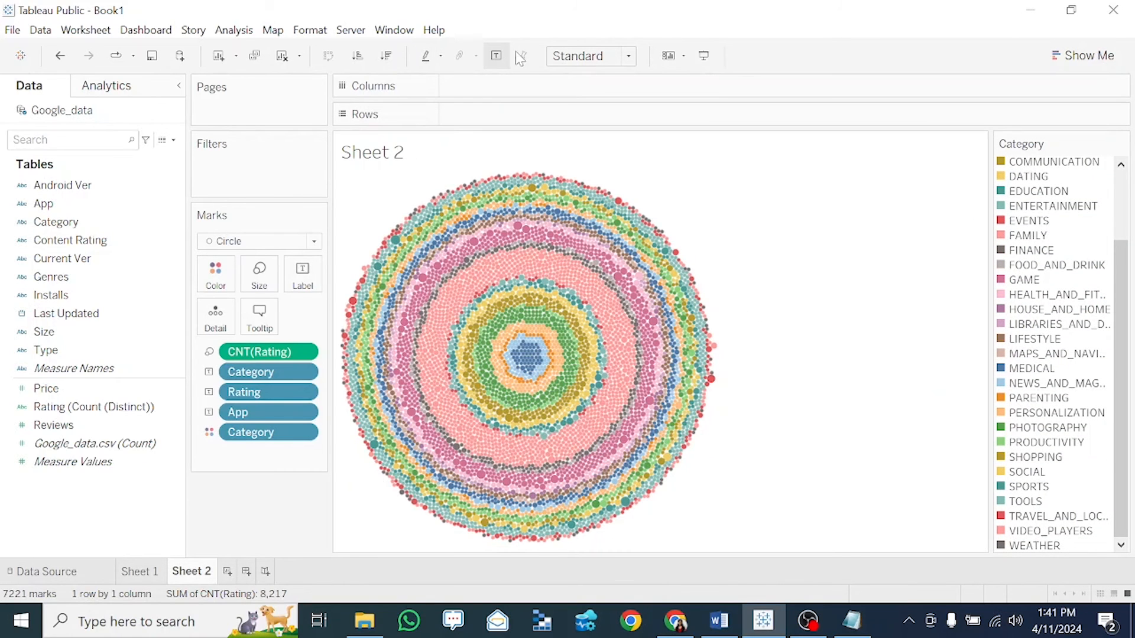
- Sort the categories by count of Rating, first in ascending and finally in descending order
left_click(495, 56)
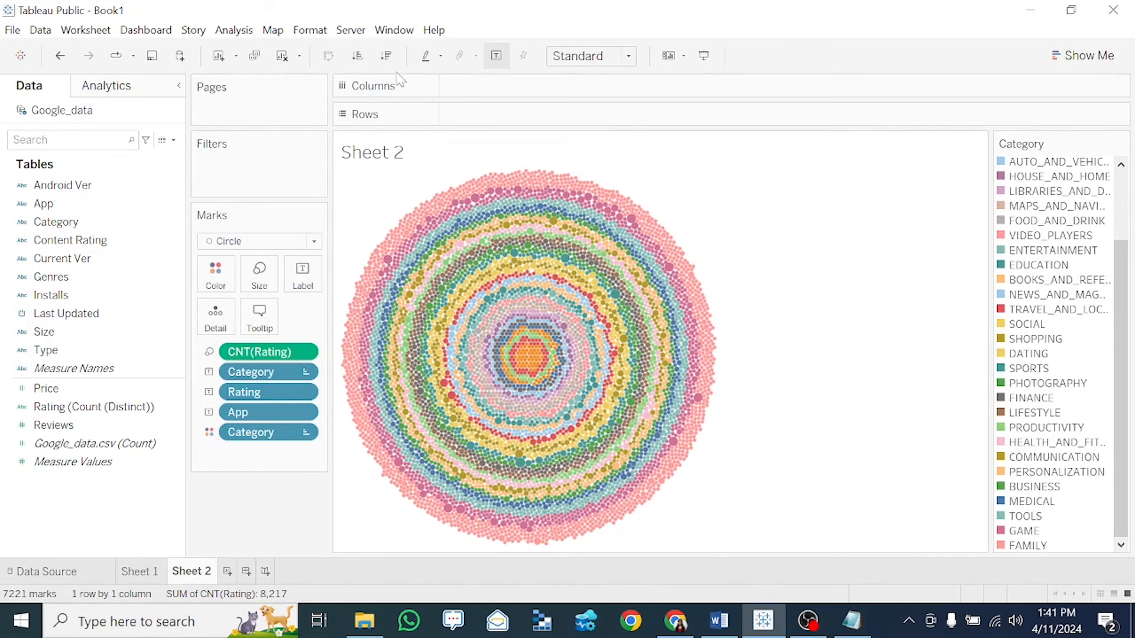
left_click(386, 55)
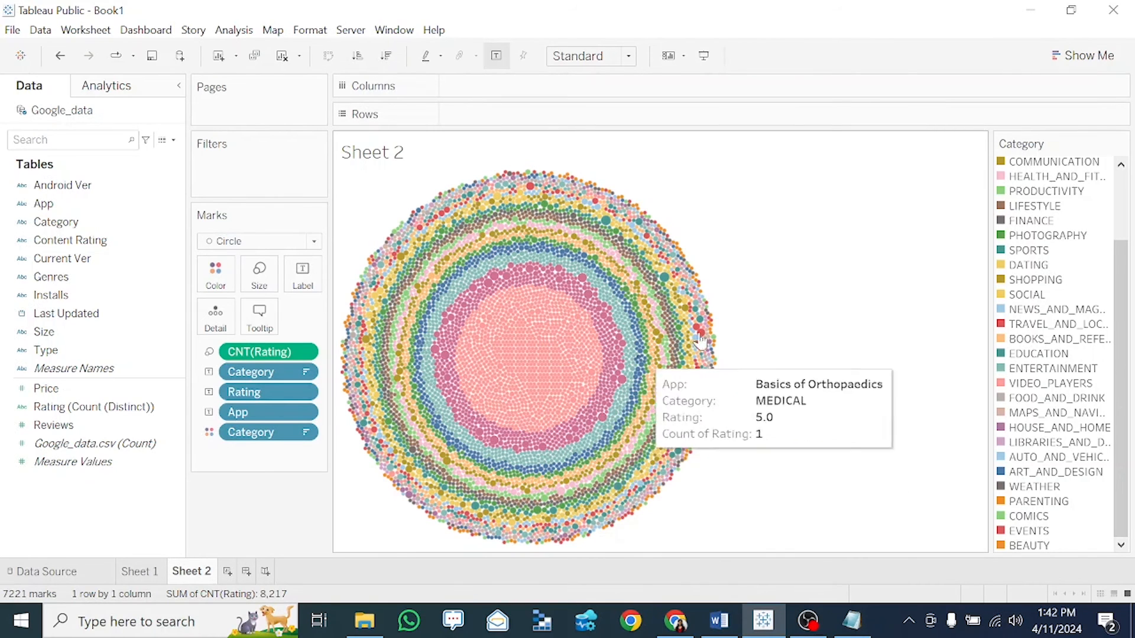
- Highlight the LIFESTYLE bubbles and then the TRAVEL_AND_LOCAL bubbles through the category legend, leaving the colors as they are
double_click(1016, 206)
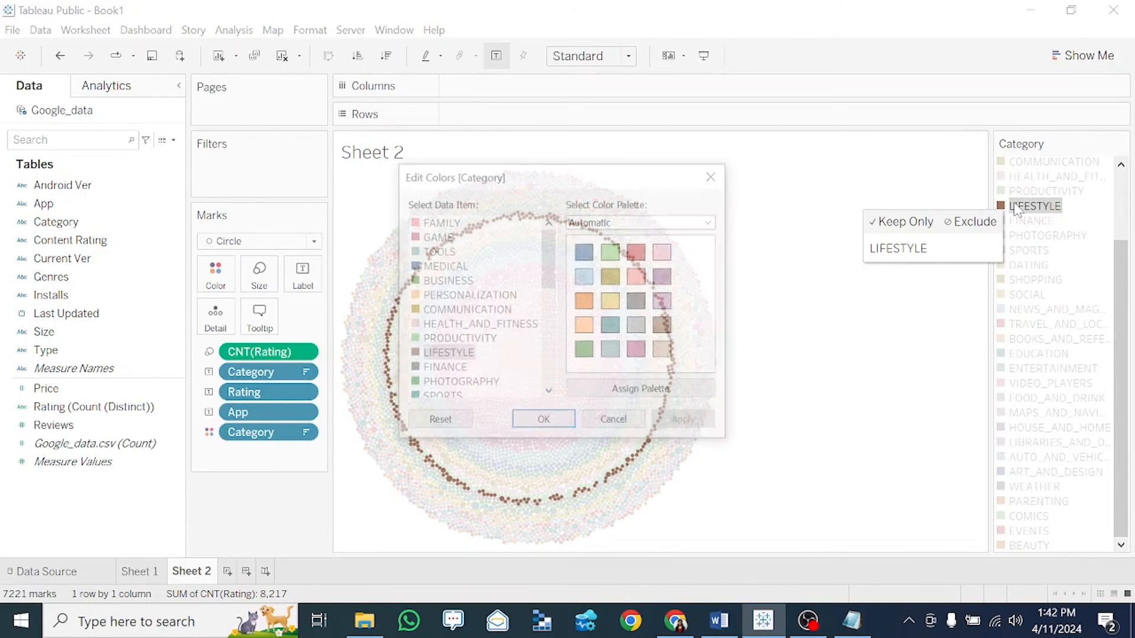
left_click(715, 175)
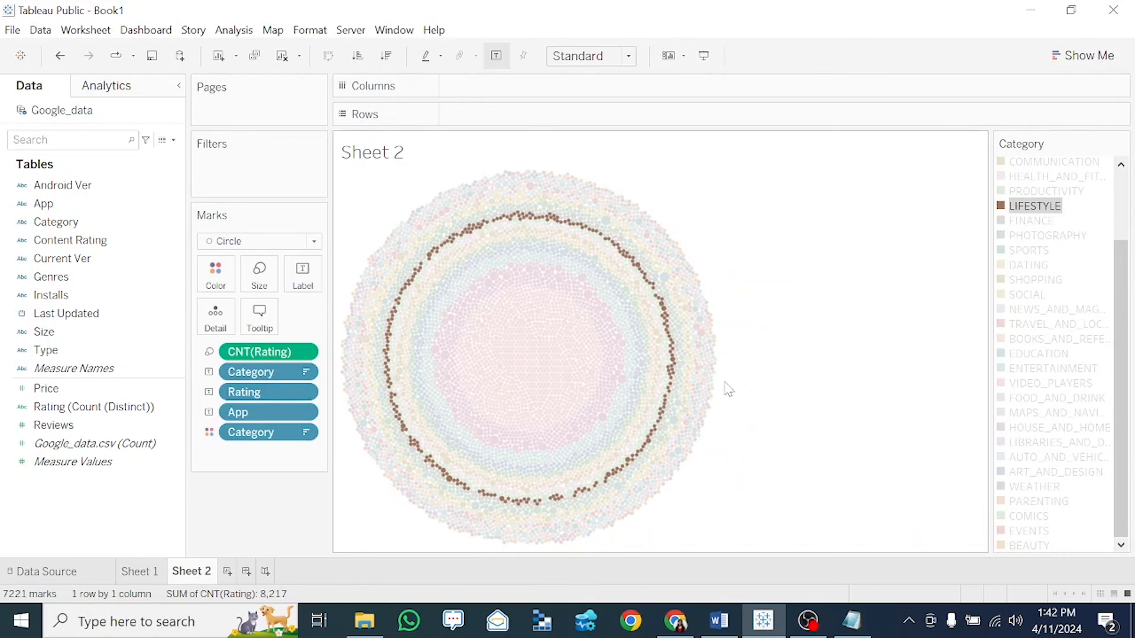
left_click(1055, 325)
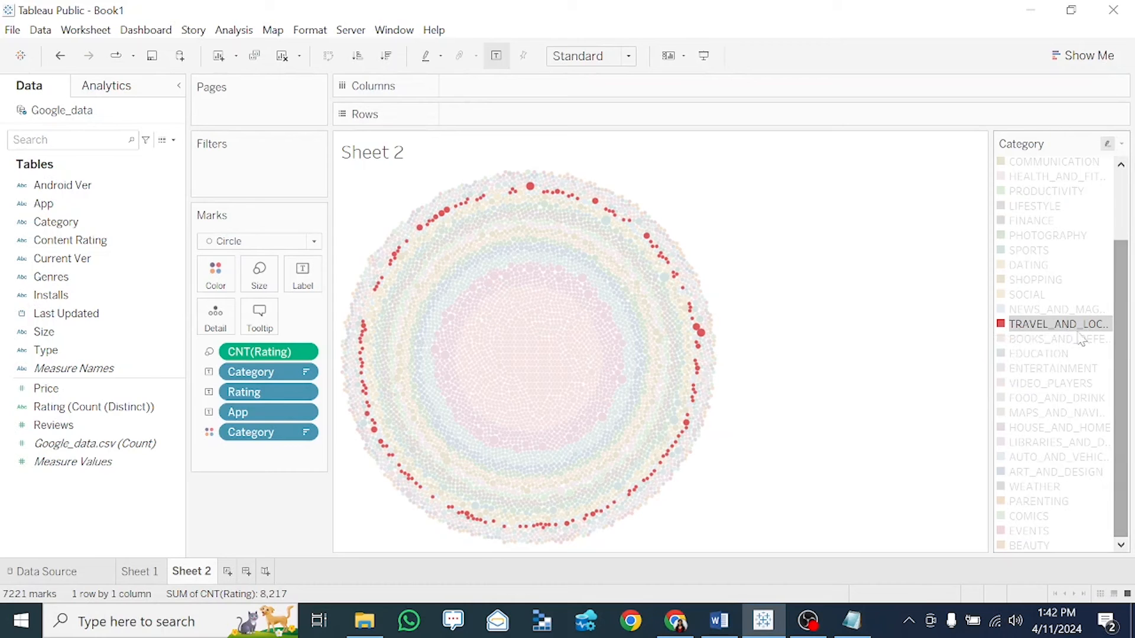
- Highlight the EDUCATION, COMICS and EVENTS bubbles one after another through the category legend, leaving the category colors as they are
left_click(1054, 355)
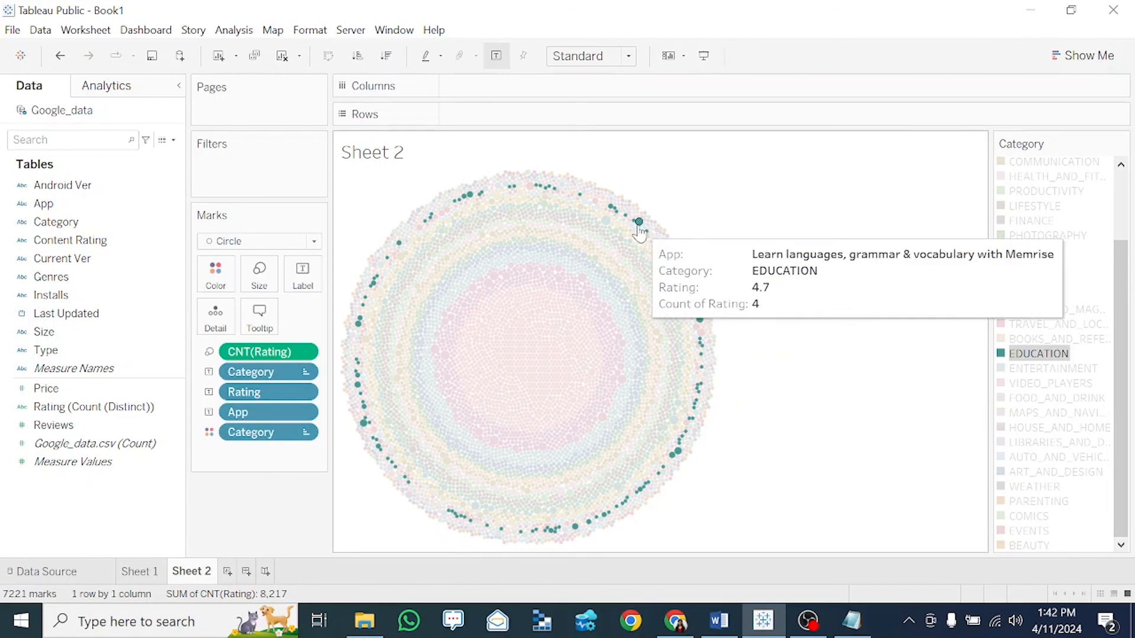
left_click(1004, 520)
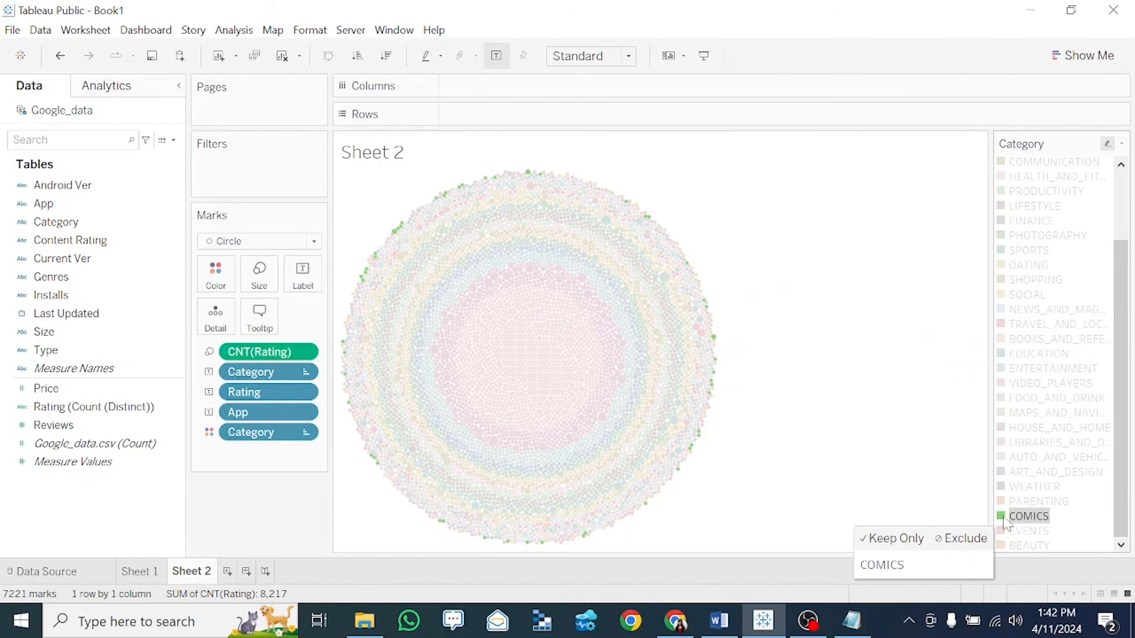
double_click(1005, 523)
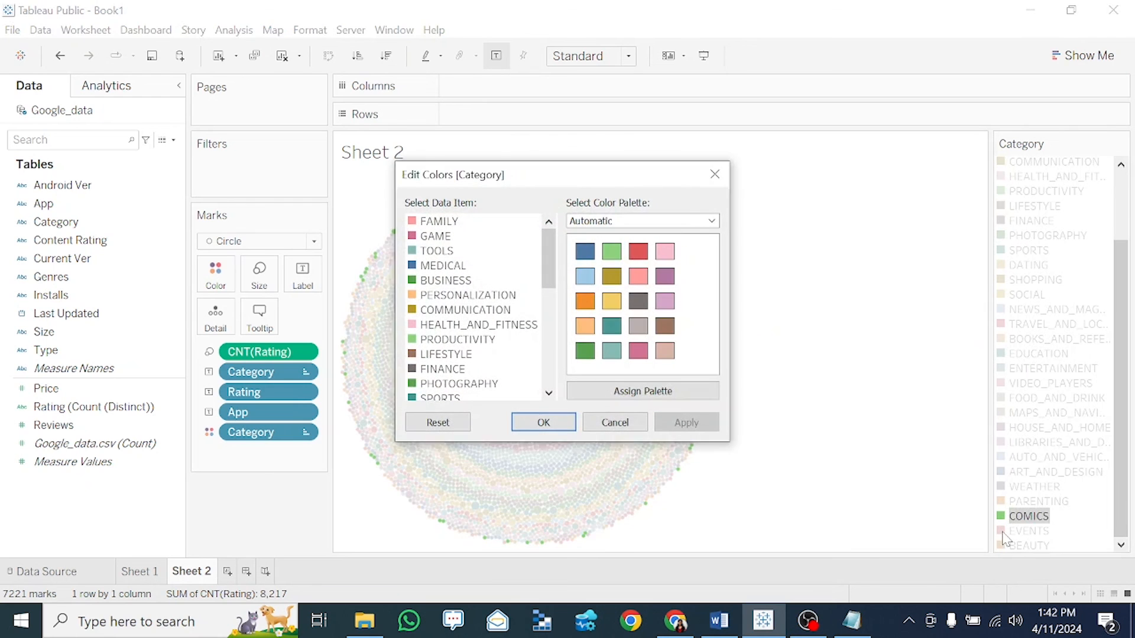
left_click(714, 174)
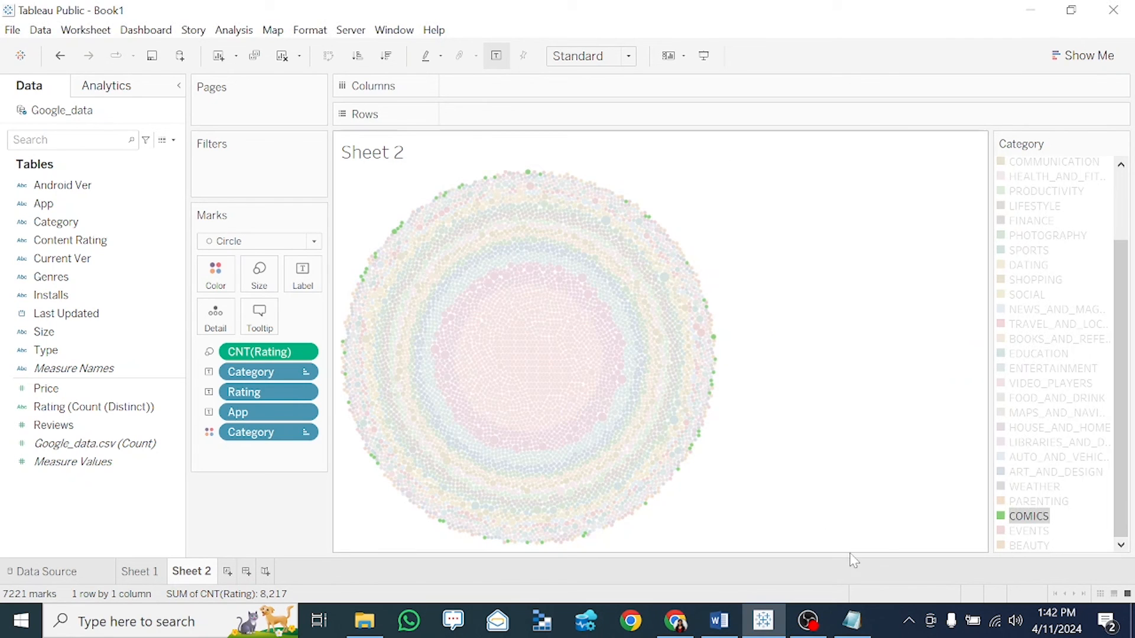
left_click(1008, 532)
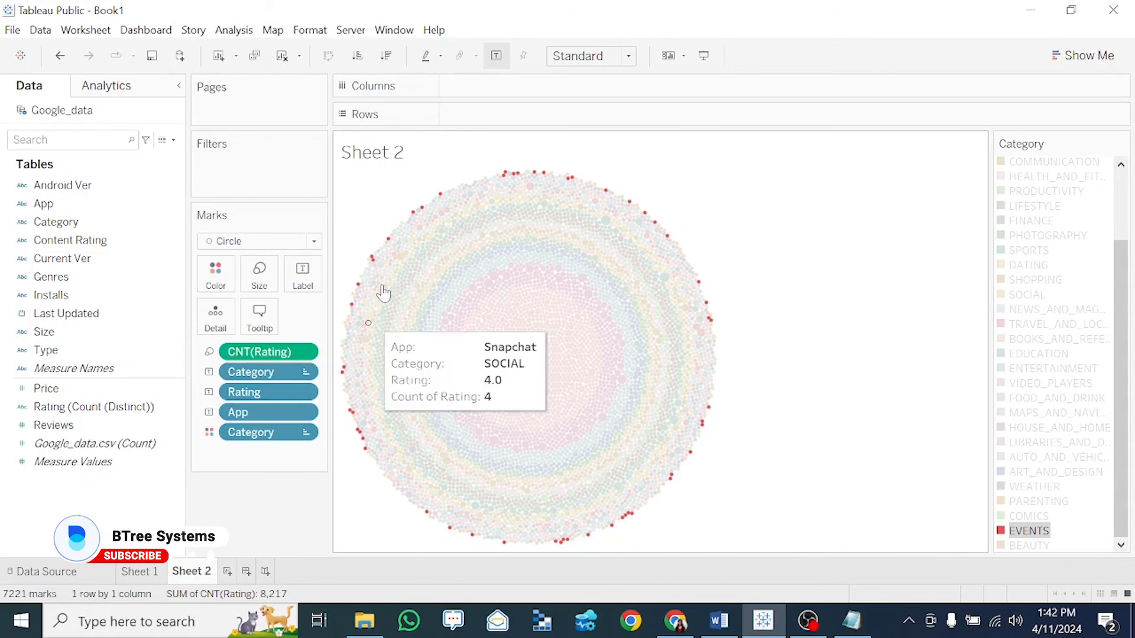
mouse_move(443, 198)
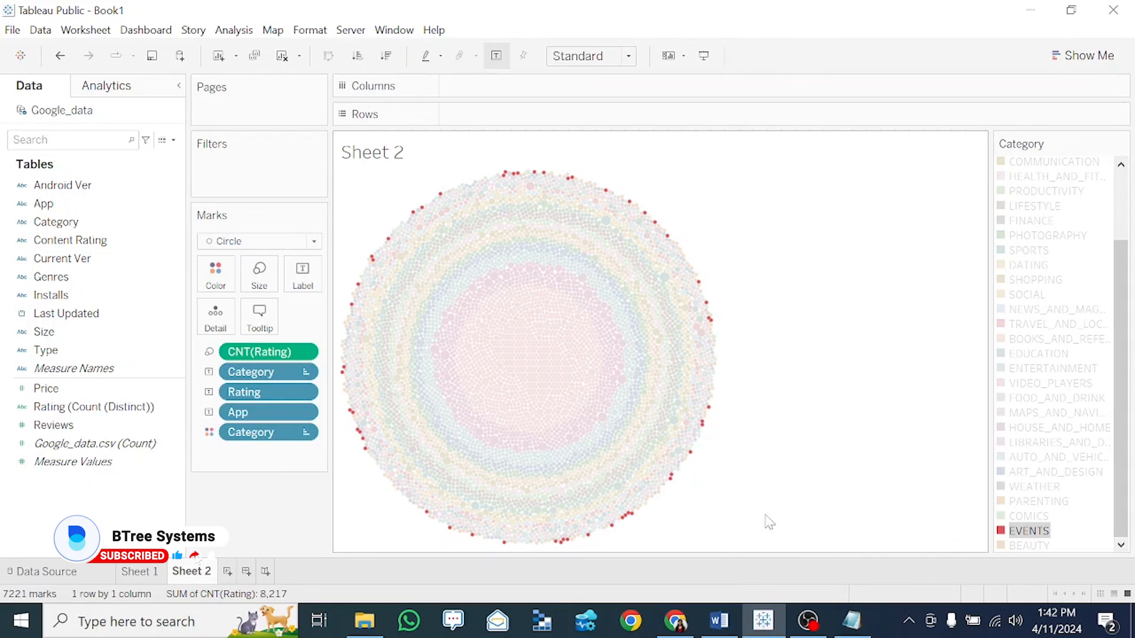
scroll(1014, 406, "up", 2)
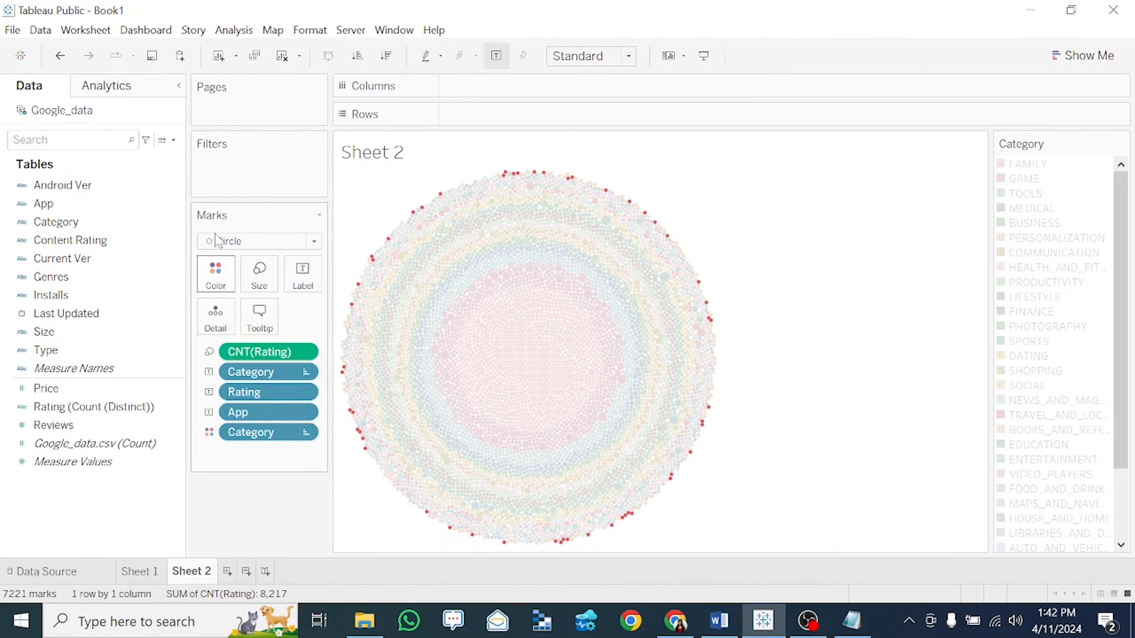
- Review the field options of the Android Ver and Content Rating dimensions, including conversion to a measure, leaving both fields as they are
left_click(59, 204)
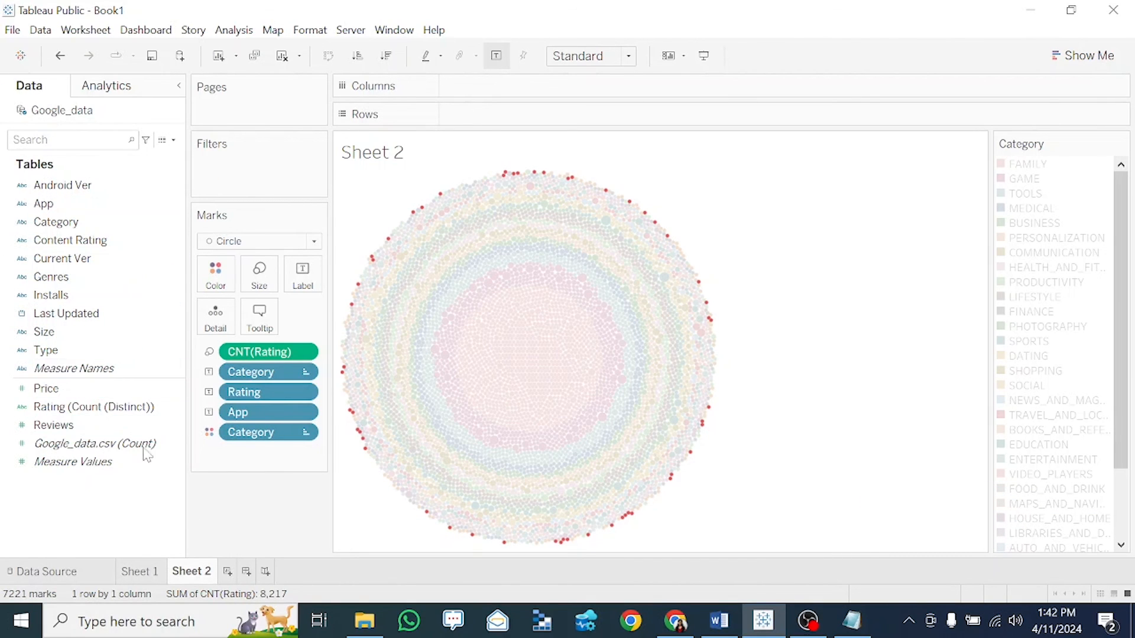
left_click(107, 391)
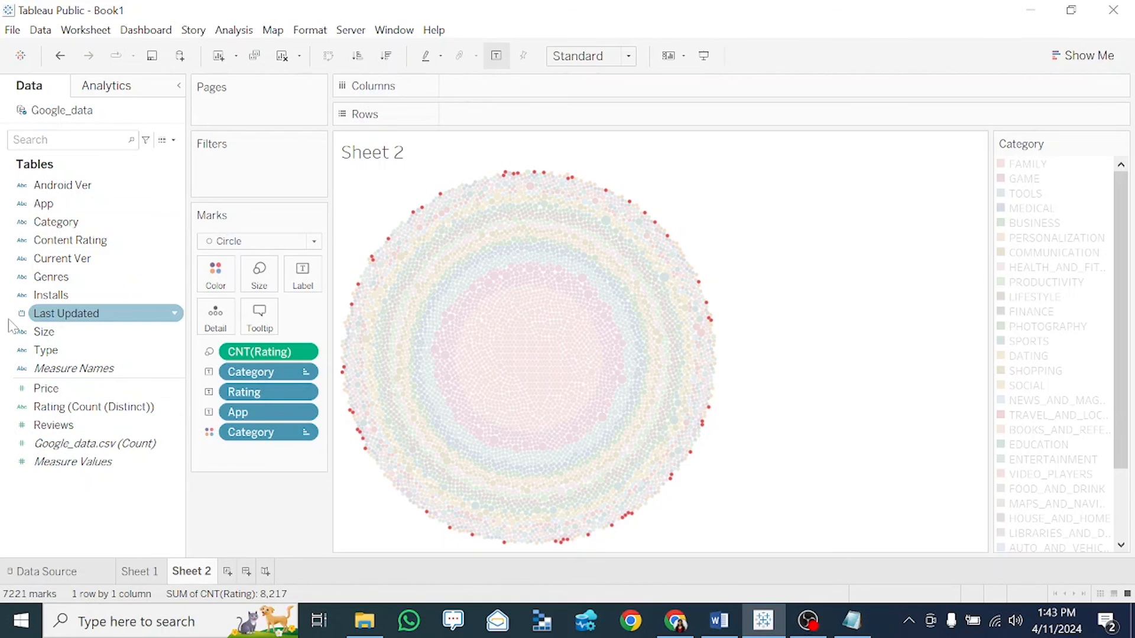
left_click(77, 186)
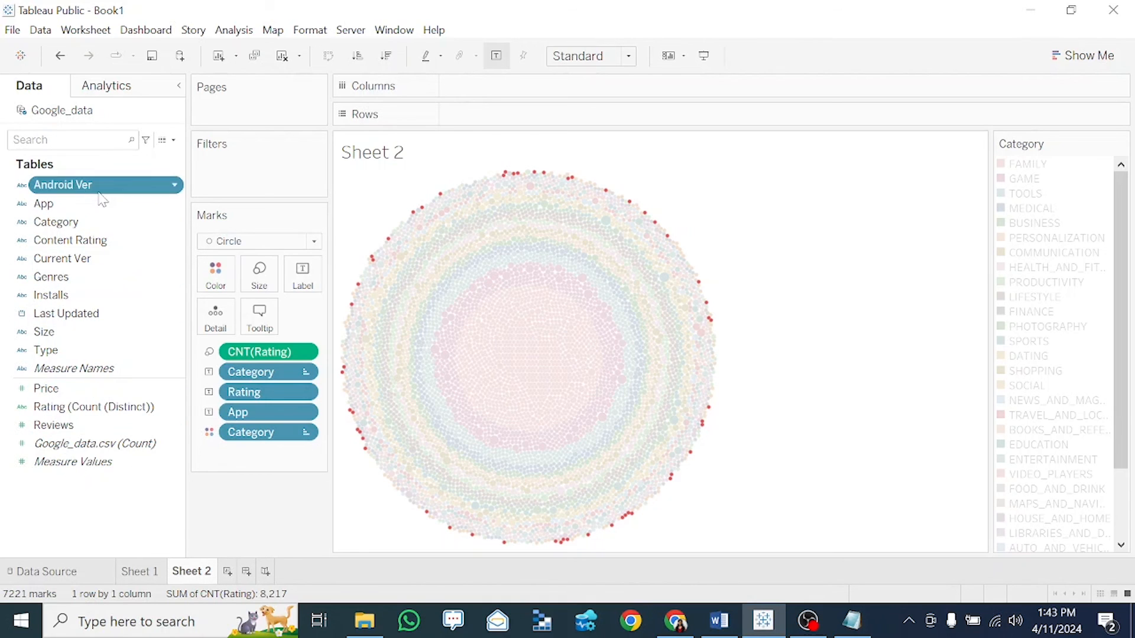
right_click(100, 194)
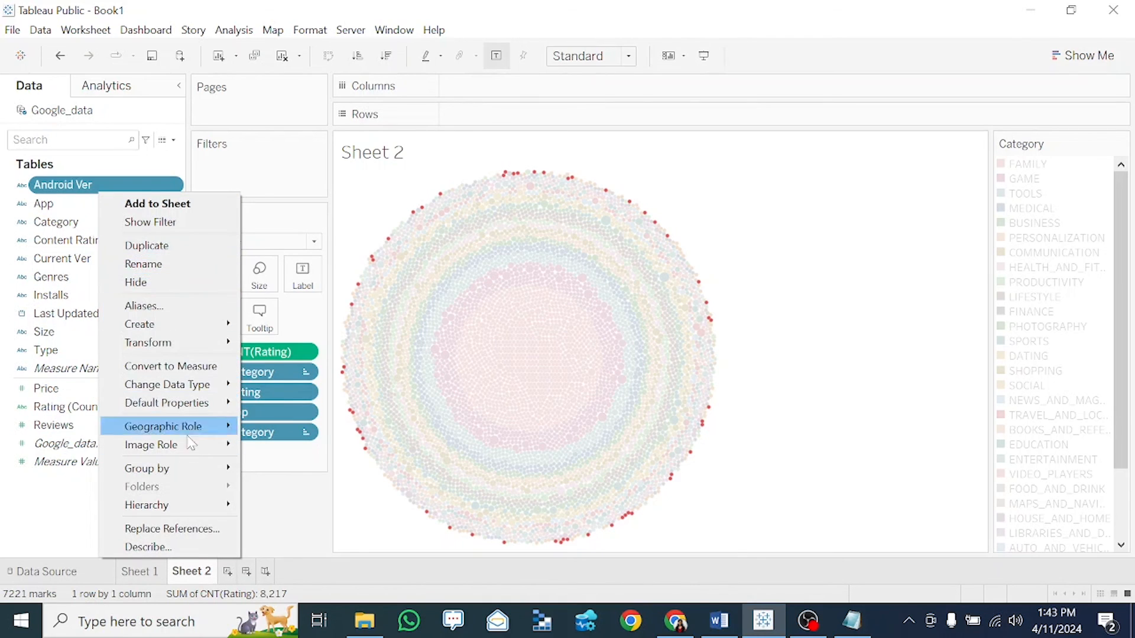
left_click(301, 529)
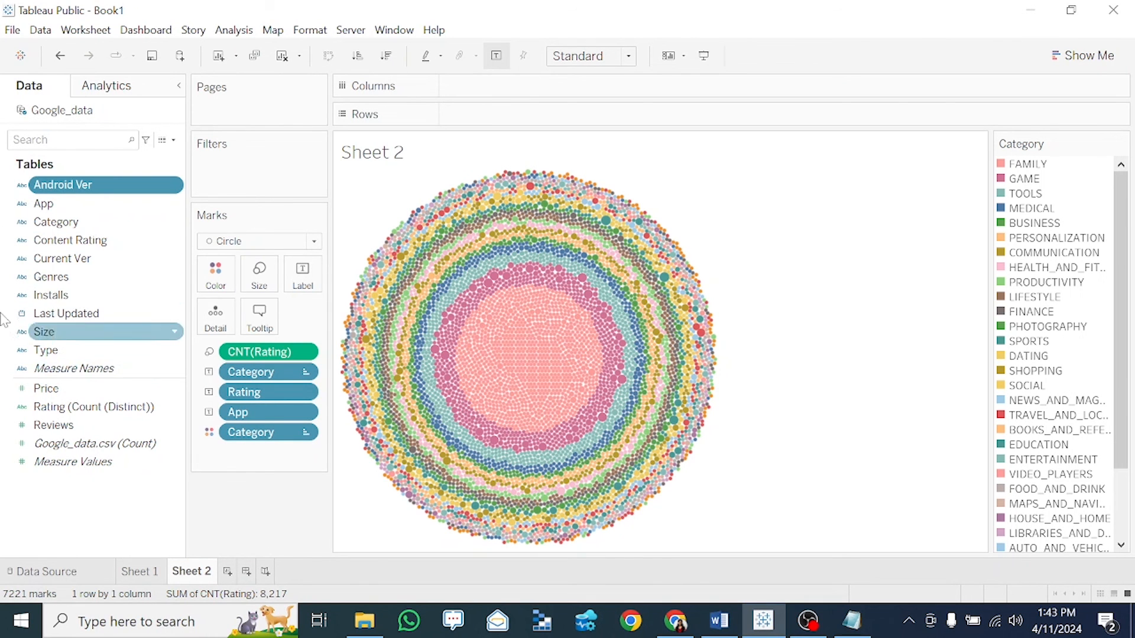
right_click(92, 249)
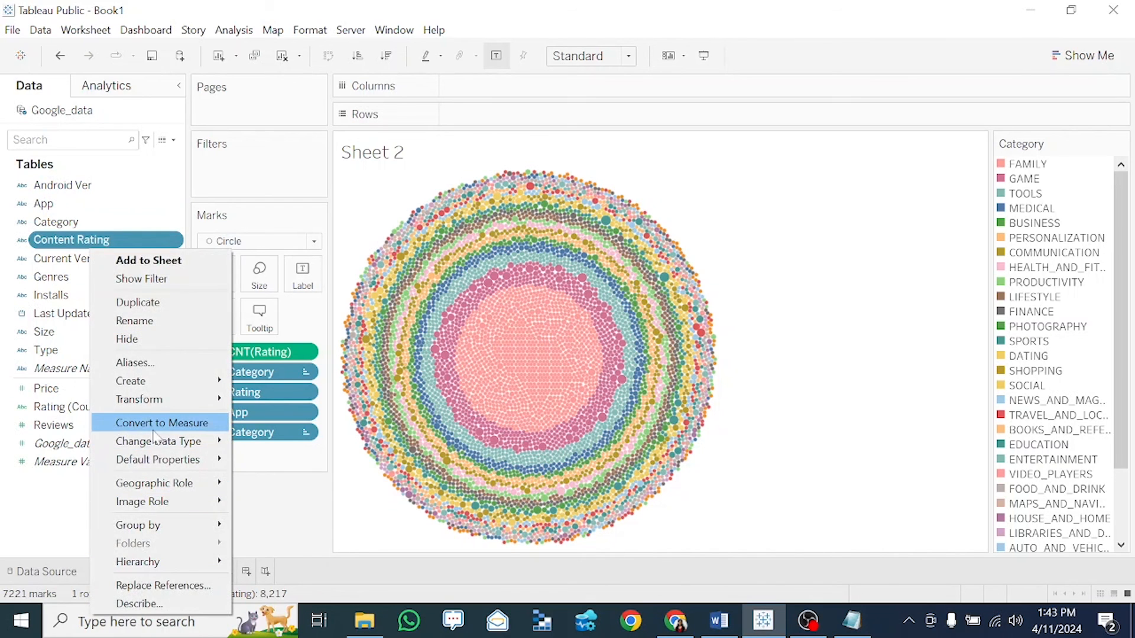
left_click(296, 518)
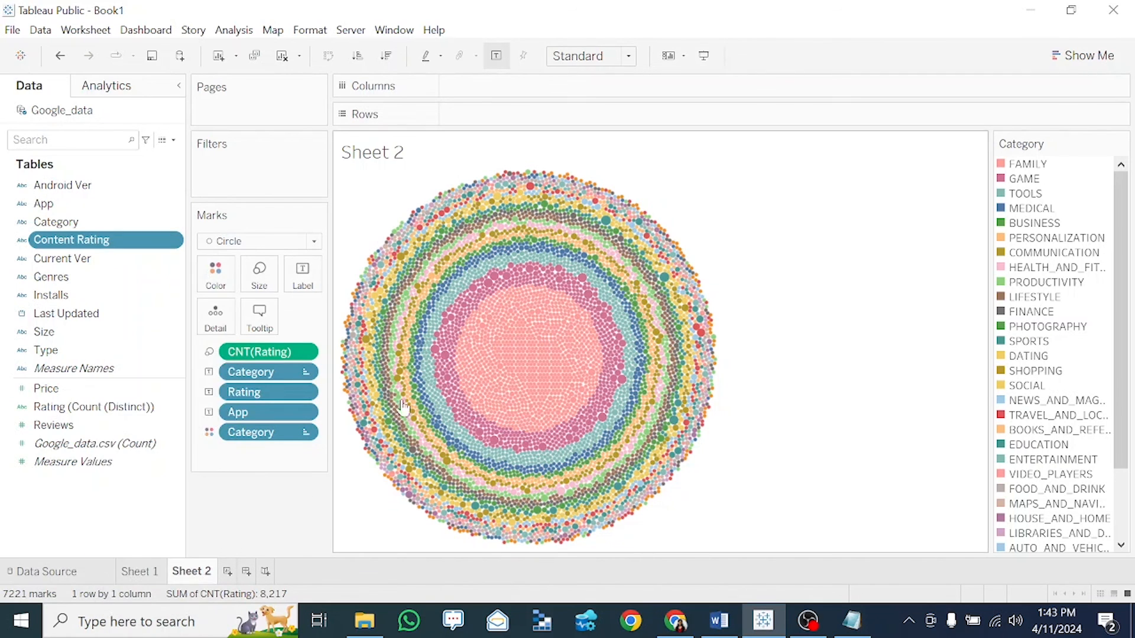
left_click(1083, 56)
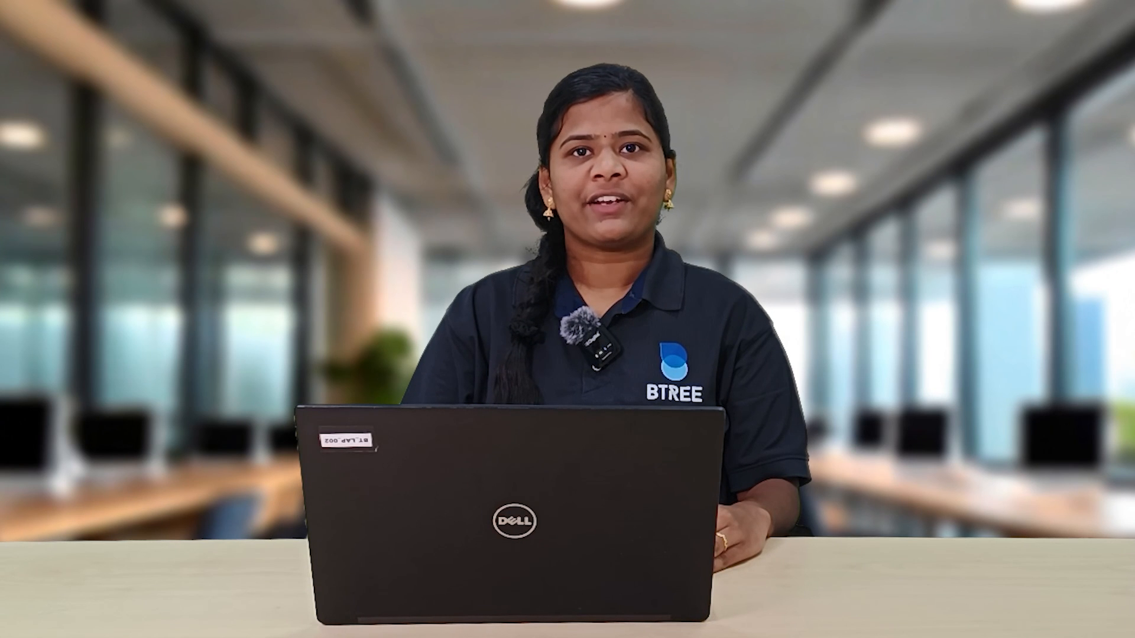